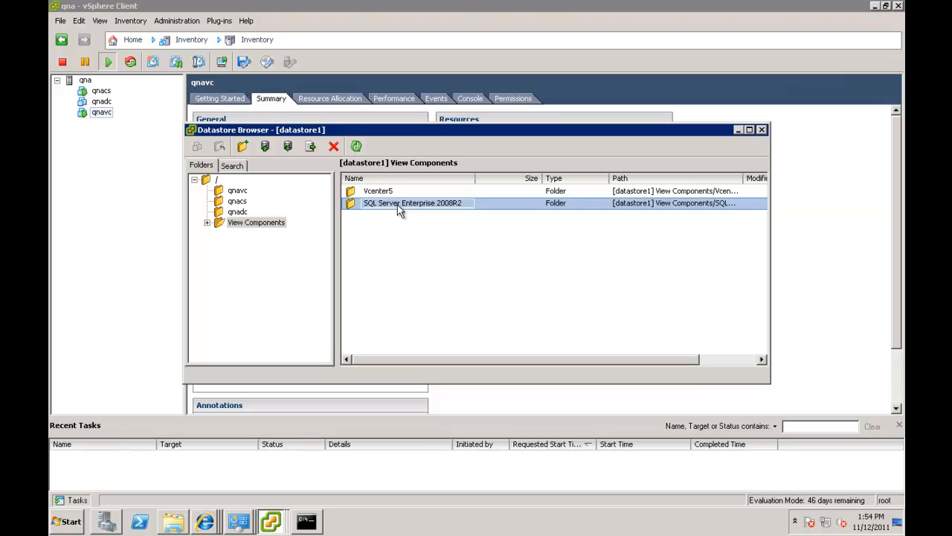
- Close the datastore browser and mount the SQL Server ISO from datastore1's View Components/SQL Server Enterprise 2008R2 folder in qnavc's CD/DVD drive 1
{"action": "left_click", "coordinate": [762, 131]}
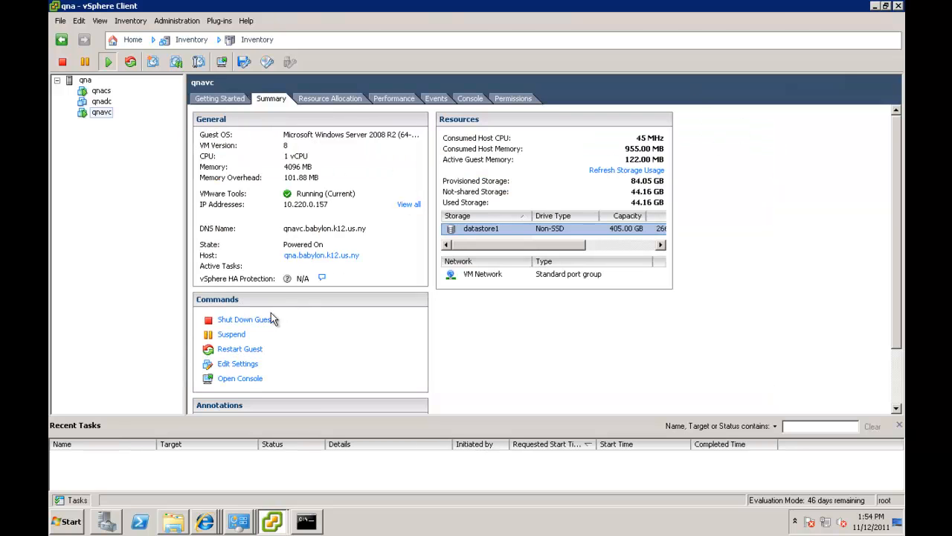
{"action": "left_click", "coordinate": [239, 365]}
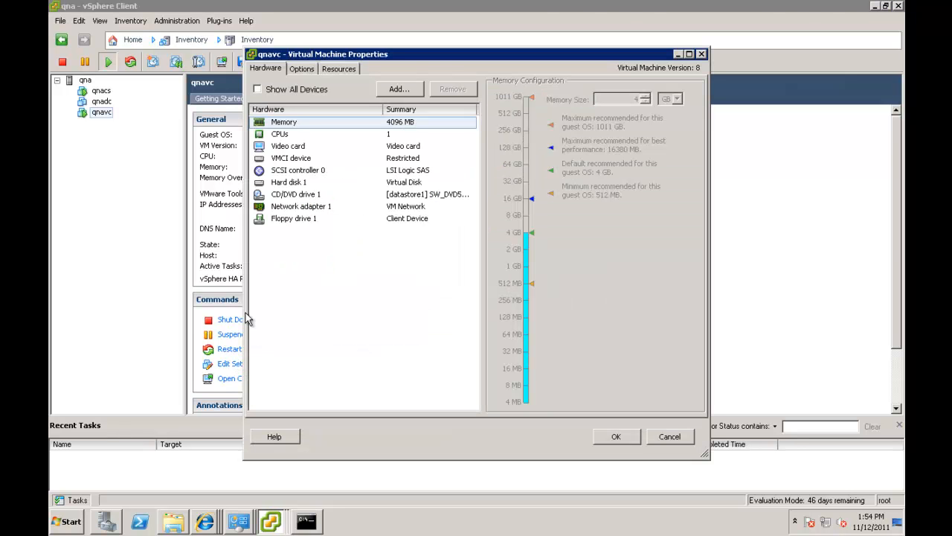
{"action": "left_click", "coordinate": [289, 198]}
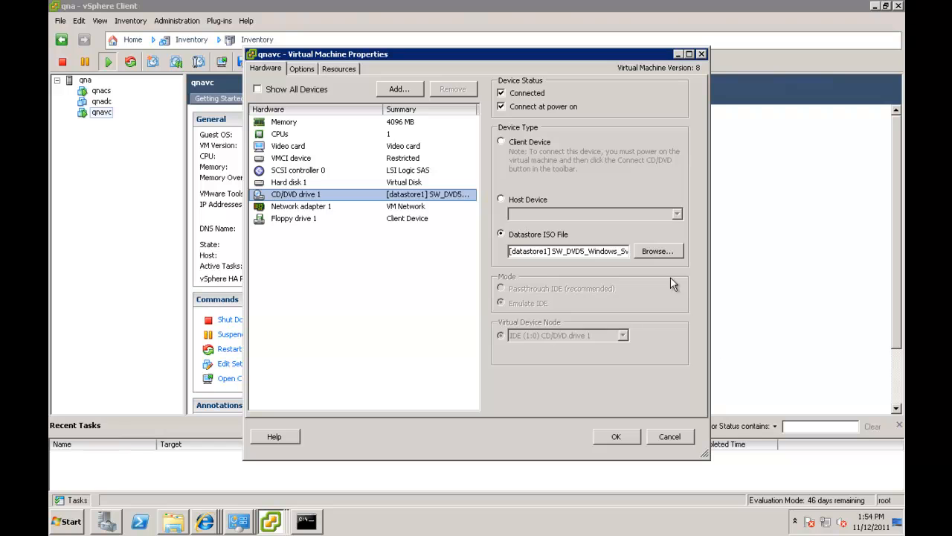
{"action": "left_click", "coordinate": [656, 251]}
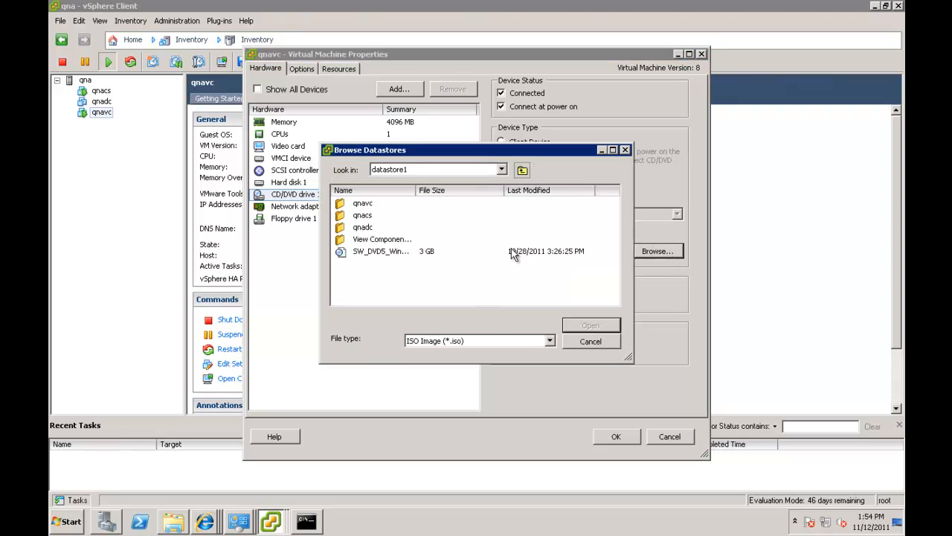
{"action": "left_click", "coordinate": [379, 240]}
{"action": "double_click", "coordinate": [380, 240]}
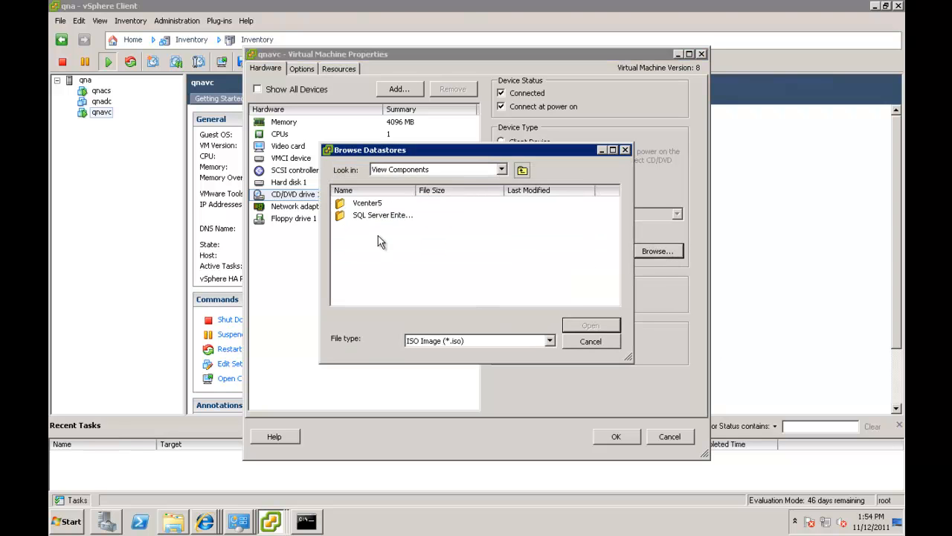
{"action": "left_click_drag", "start_coordinate": [415, 191], "coordinate": [444, 190]}
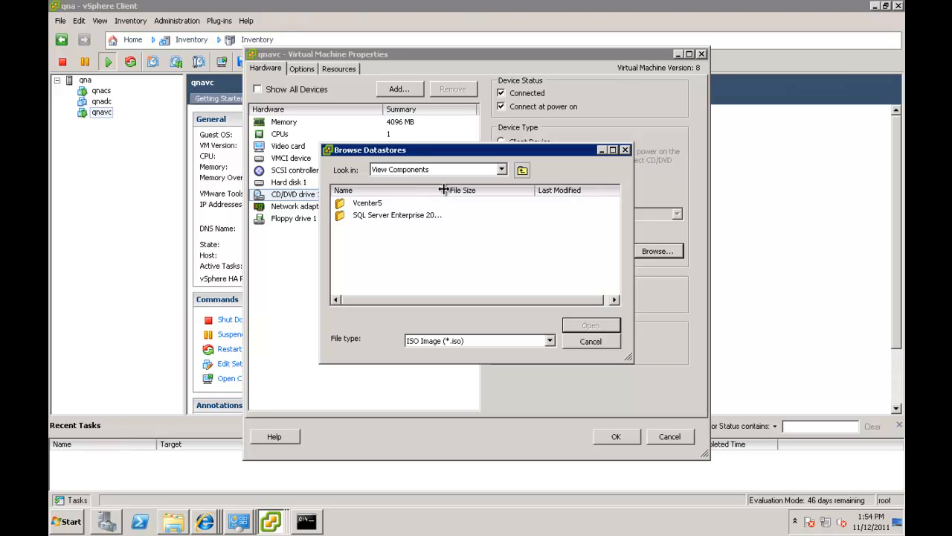
{"action": "double_click", "coordinate": [400, 214]}
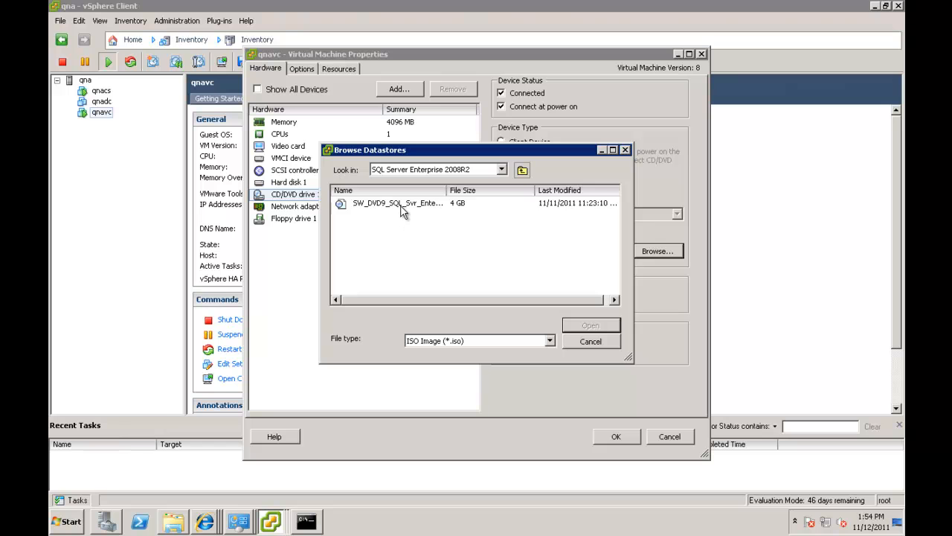
{"action": "left_click", "coordinate": [402, 208]}
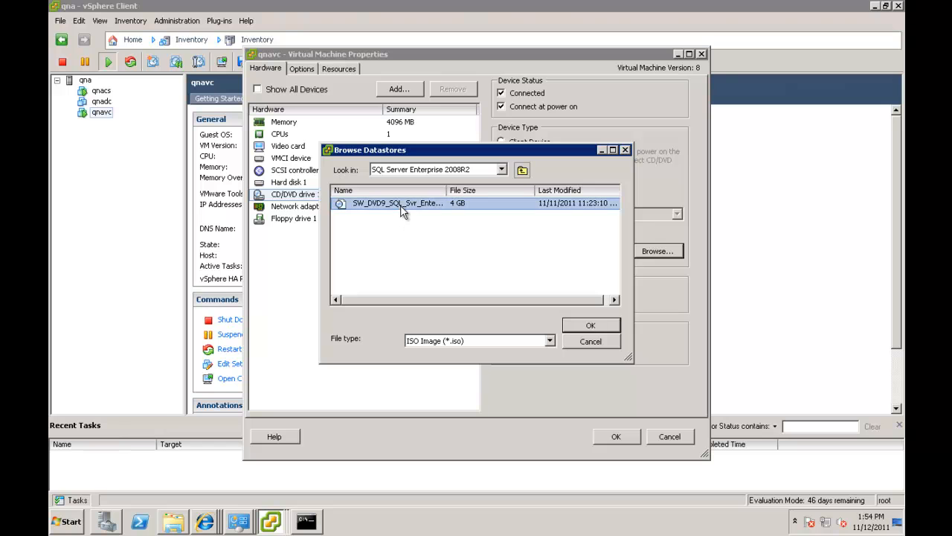
{"action": "left_click", "coordinate": [570, 325]}
{"action": "left_click", "coordinate": [612, 436]}
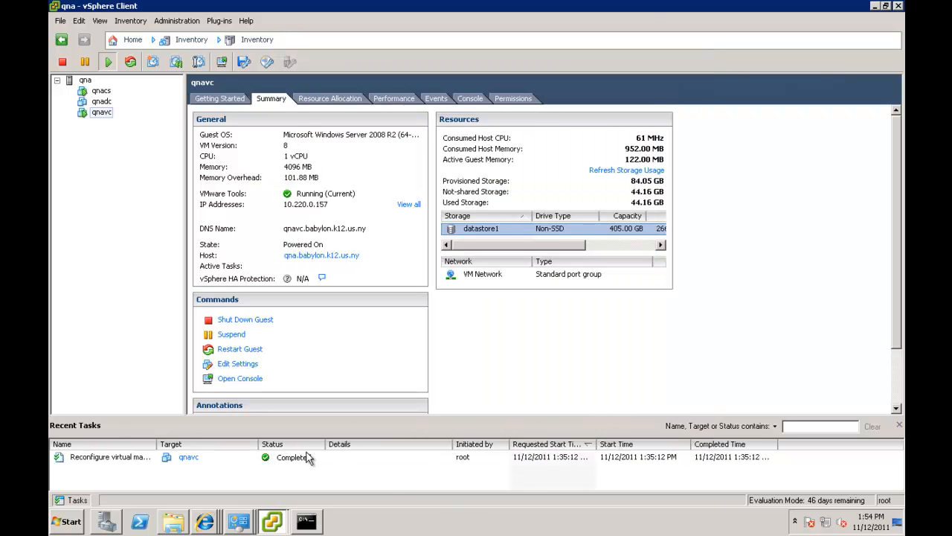
- Switch to the Remote Desktop session of the server at 10.220.0.157
{"action": "mouse_move", "coordinate": [506, 3]}
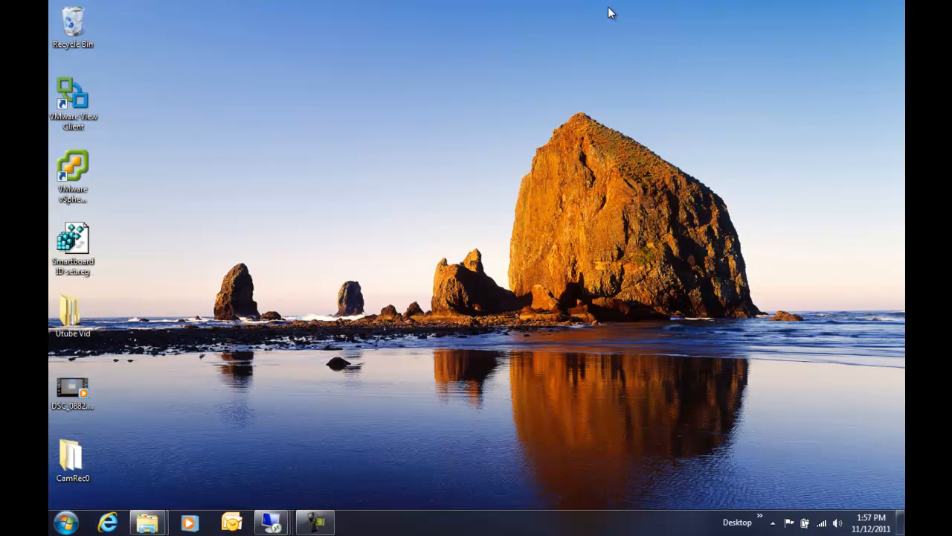
{"action": "left_click", "coordinate": [610, 10]}
{"action": "mouse_move", "coordinate": [271, 521]}
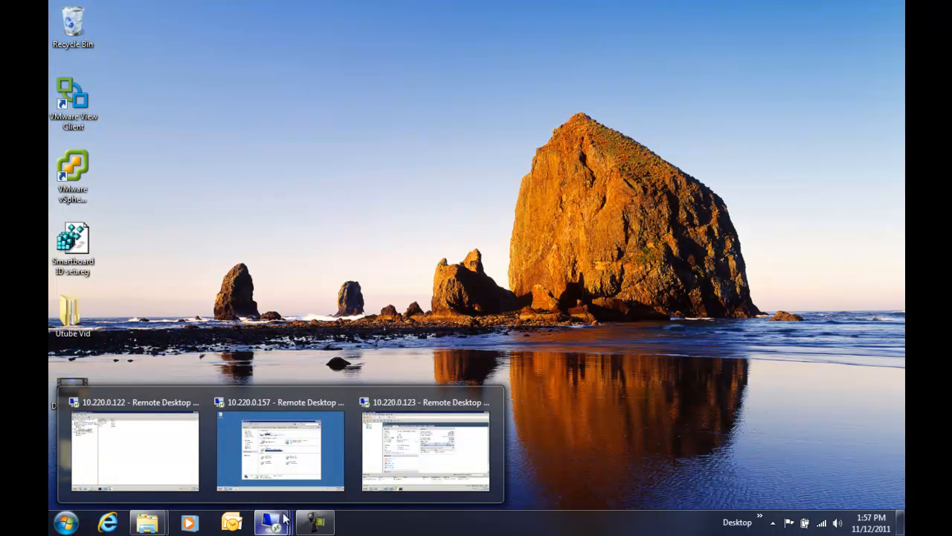
{"action": "mouse_move", "coordinate": [312, 469]}
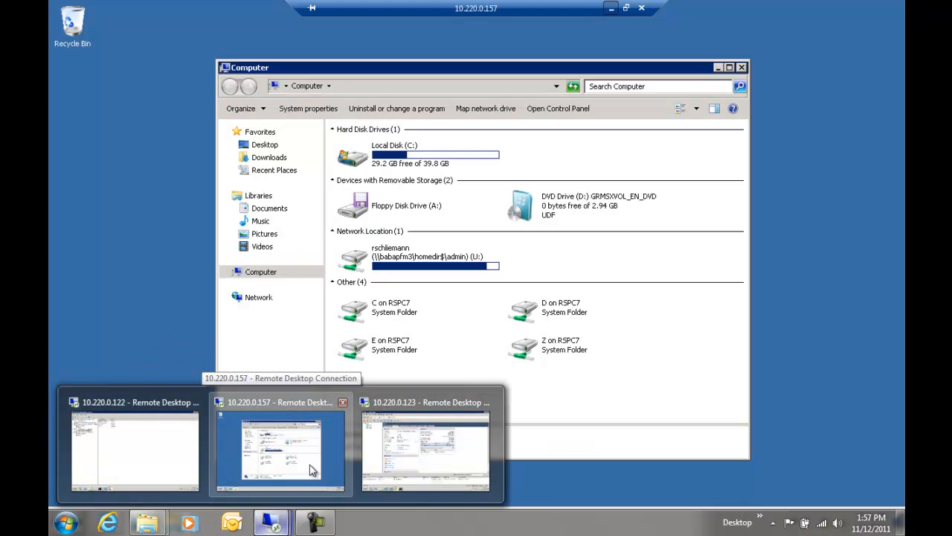
{"action": "left_click", "coordinate": [311, 469]}
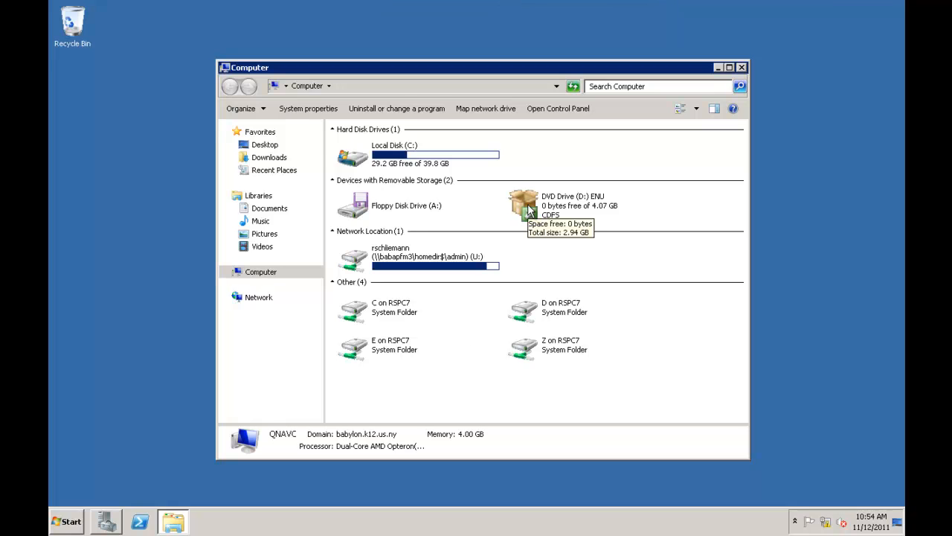
- Run the SQL Server 2008 R2 setup from DVD drive D: with elevated rights and enable the .NET Framework Core role
{"action": "double_click", "coordinate": [528, 209]}
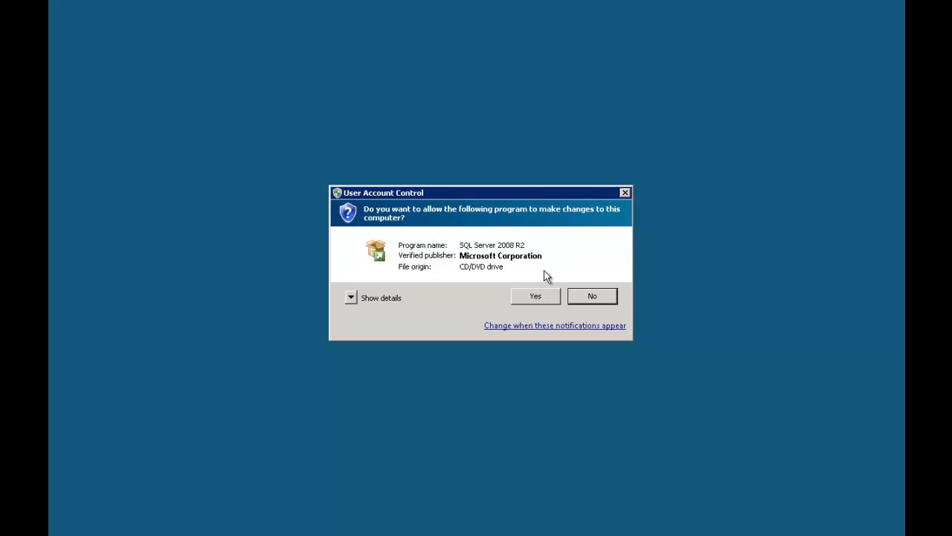
{"action": "left_click", "coordinate": [534, 296]}
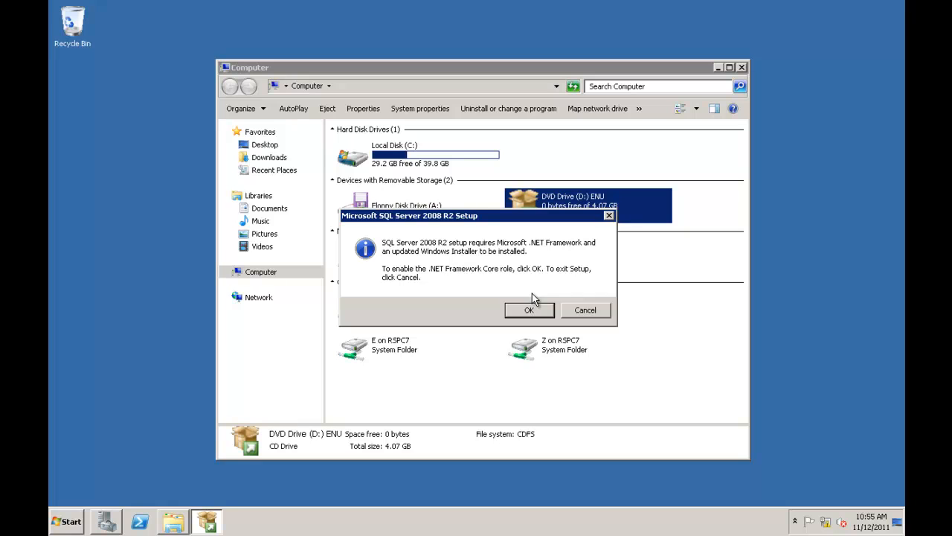
{"action": "left_click", "coordinate": [528, 312]}
{"action": "left_click", "coordinate": [527, 312]}
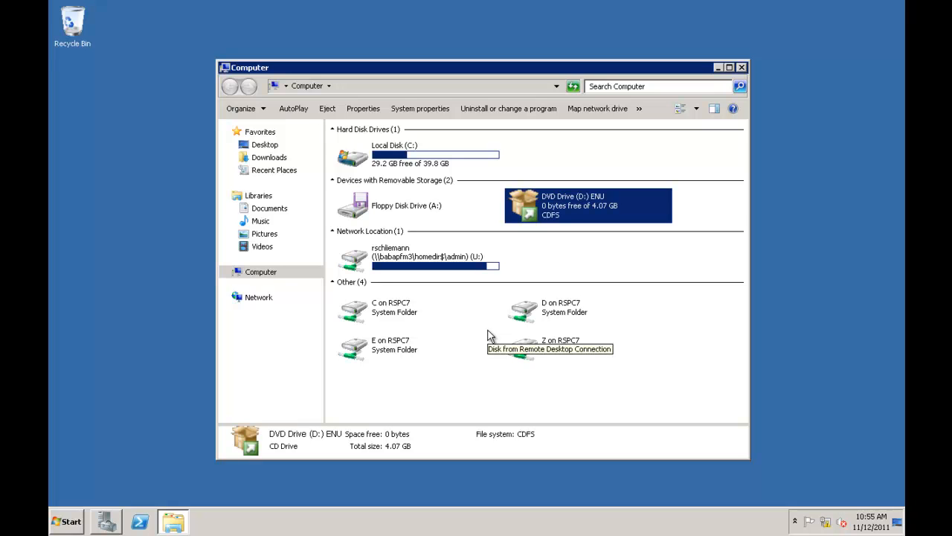
- Launch the SQL Server 2008 R2 setup from DVD drive D: again and allow it to make changes to the computer
{"action": "double_click", "coordinate": [531, 206]}
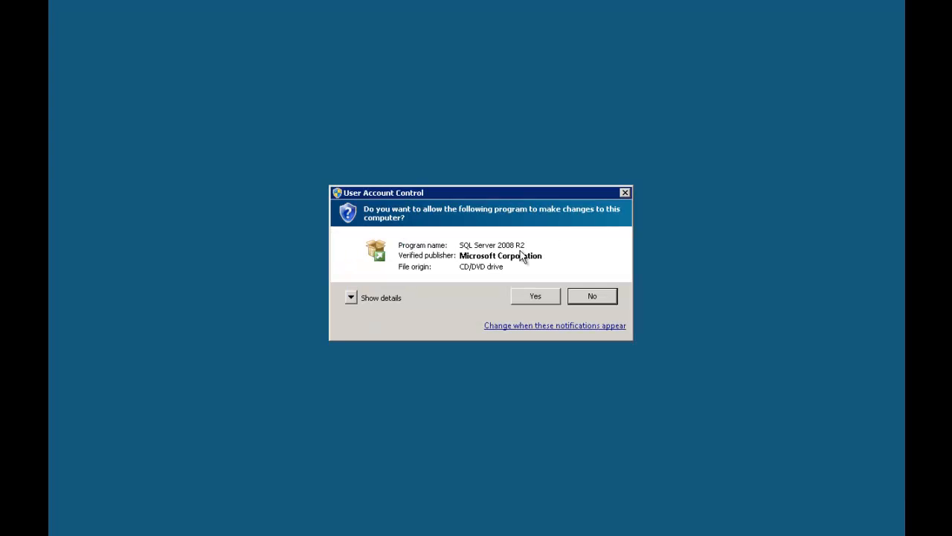
{"action": "left_click", "coordinate": [534, 296]}
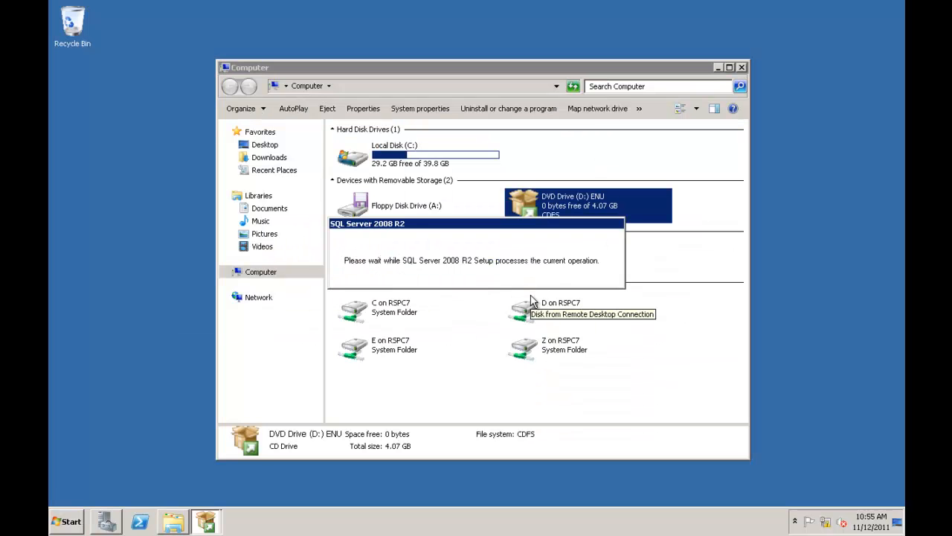
{"action": "mouse_move", "coordinate": [214, 523]}
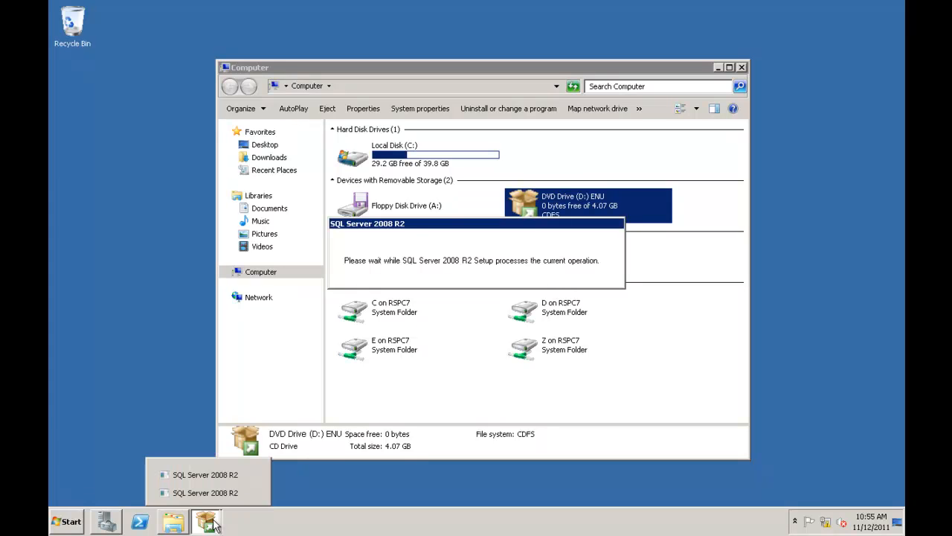
{"action": "left_click", "coordinate": [252, 493]}
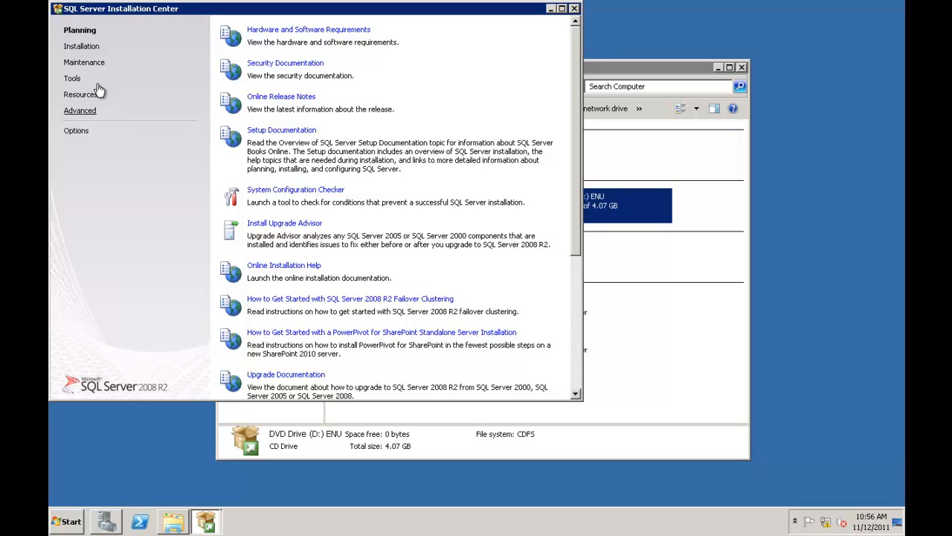
- Start a new SQL Server installation from the Installation Center and continue past the initial setup support rules check
{"action": "left_click", "coordinate": [84, 47]}
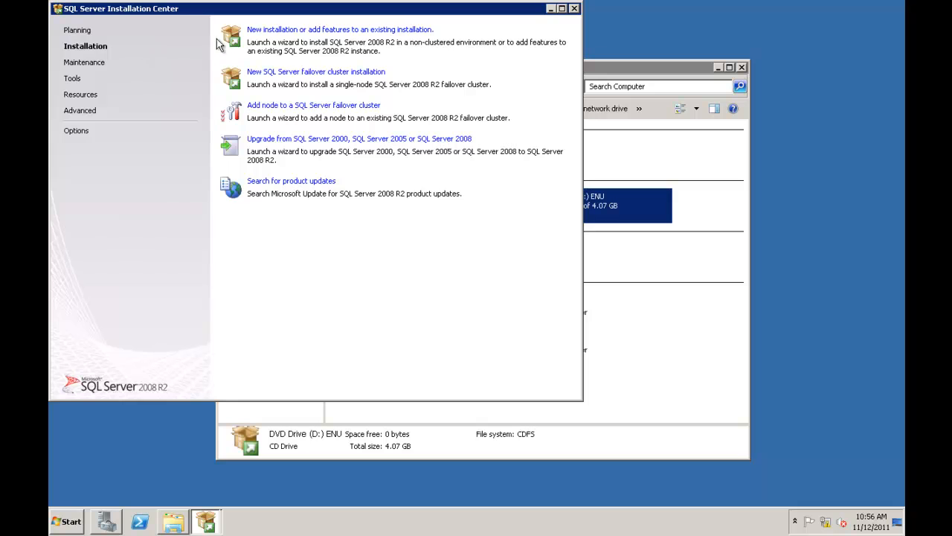
{"action": "left_click", "coordinate": [274, 31]}
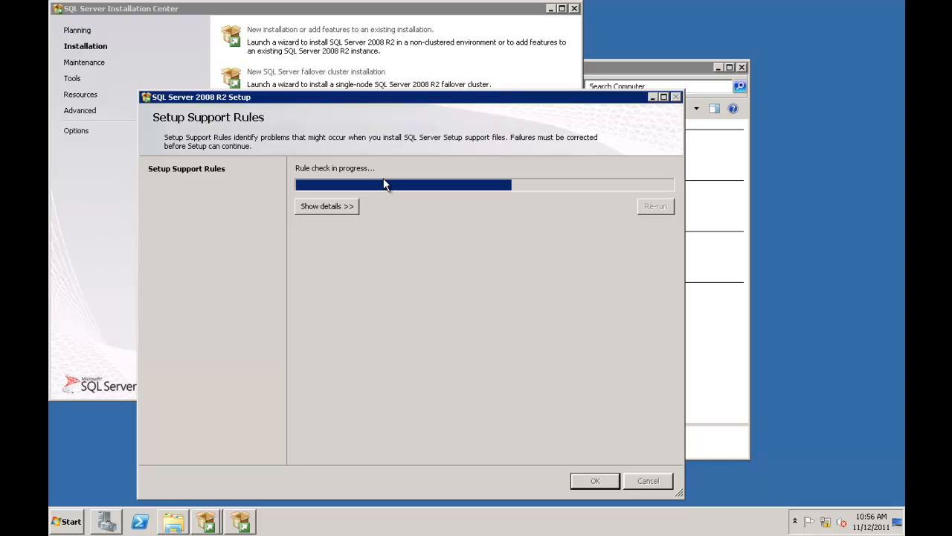
{"action": "left_click", "coordinate": [591, 480]}
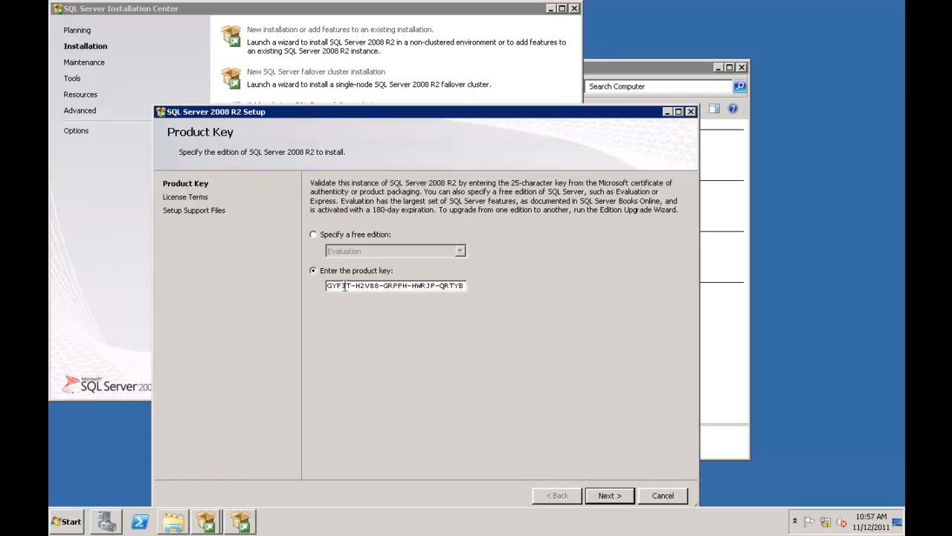
- Choose the free Evaluation edition instead of a product key and continue to the license terms
{"action": "left_click", "coordinate": [314, 235]}
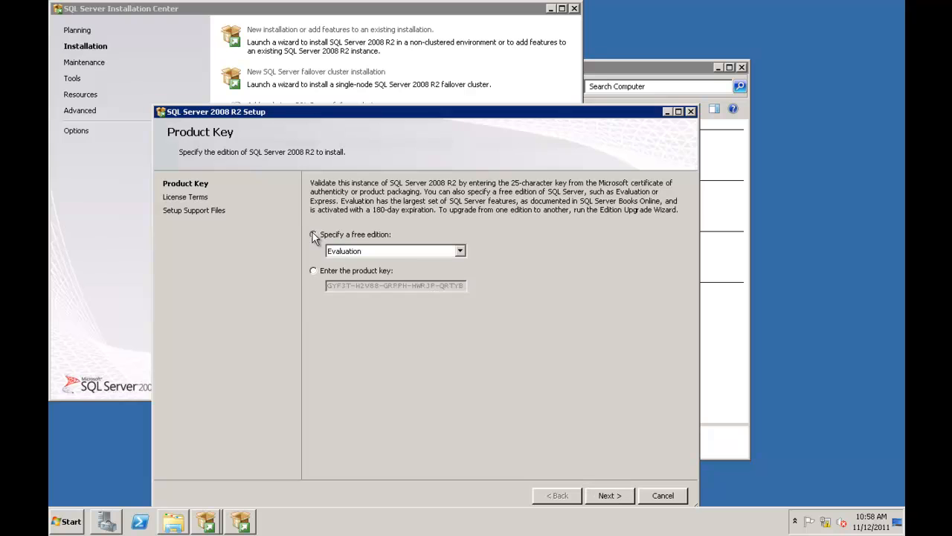
{"action": "left_click", "coordinate": [461, 252]}
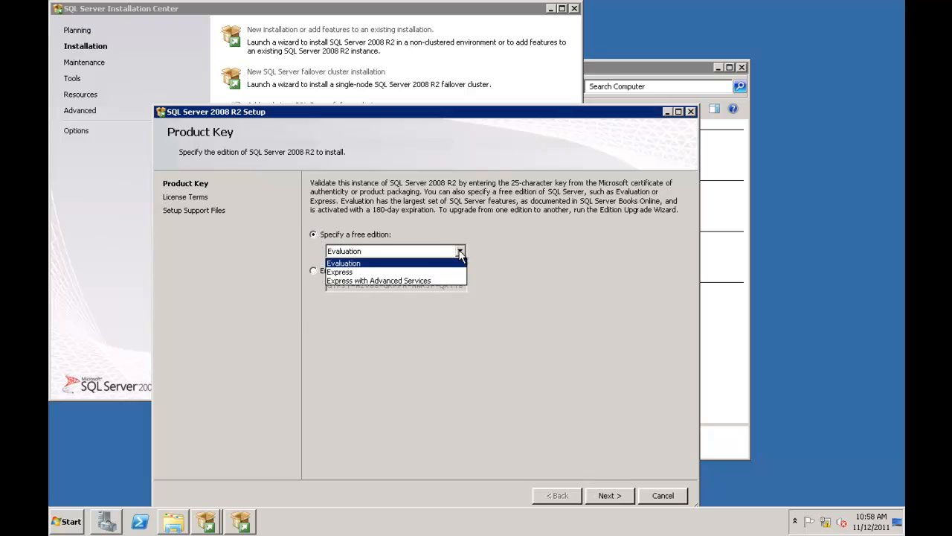
{"action": "left_click", "coordinate": [389, 264]}
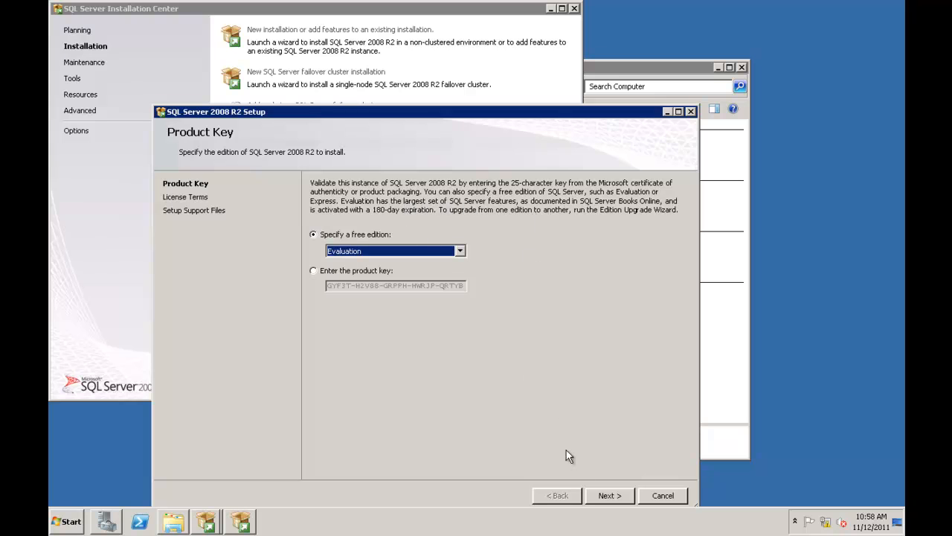
{"action": "left_click", "coordinate": [608, 496]}
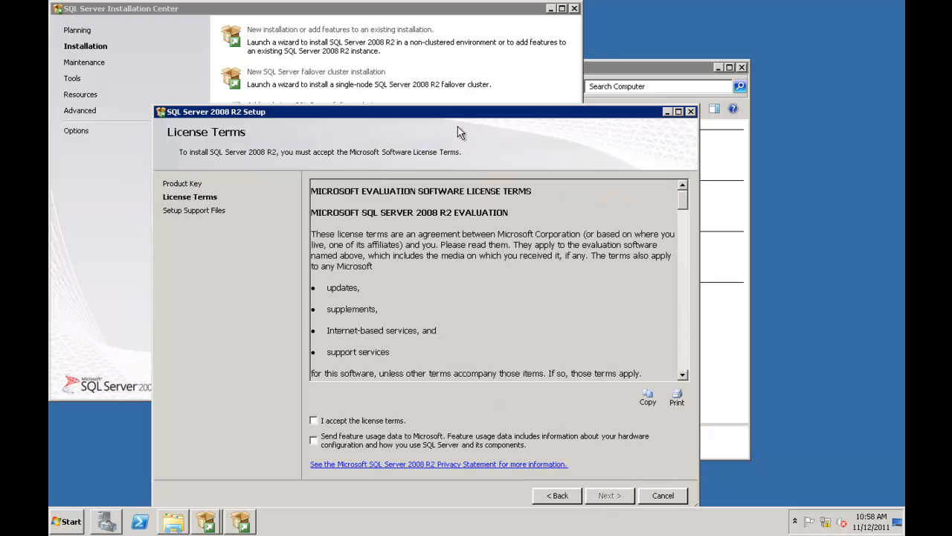
- Accept the SQL Server license terms and install the setup support files
{"action": "left_click_drag", "start_coordinate": [459, 117], "coordinate": [460, 56]}
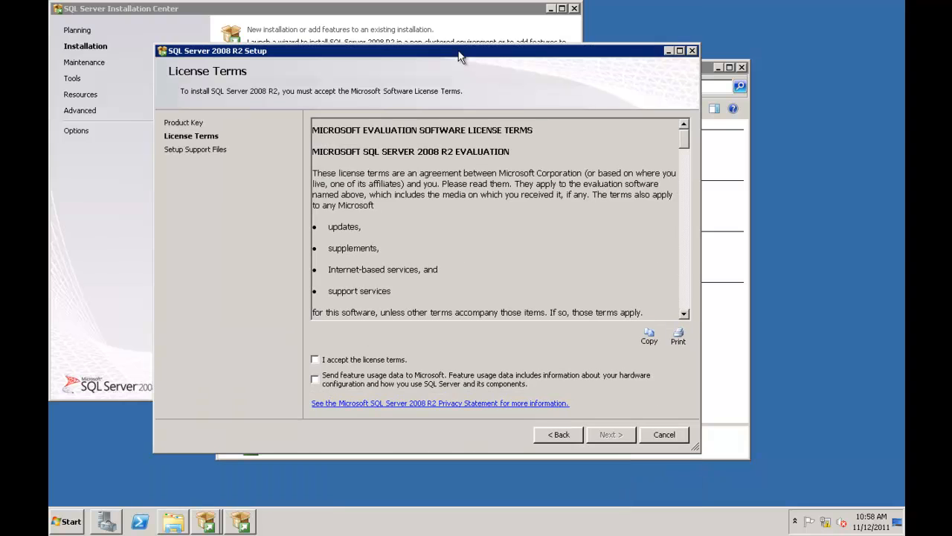
{"action": "left_click", "coordinate": [316, 359]}
{"action": "left_click", "coordinate": [611, 436]}
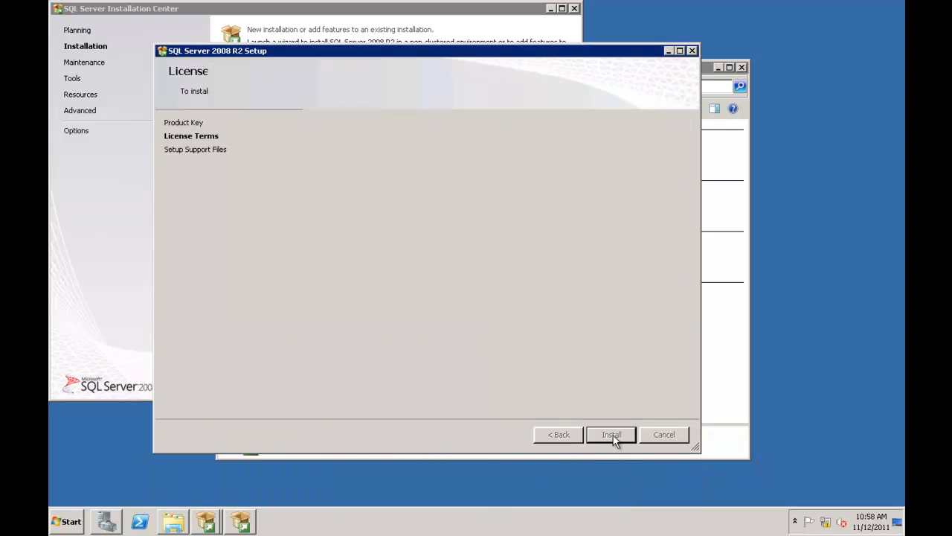
{"action": "left_click", "coordinate": [613, 436]}
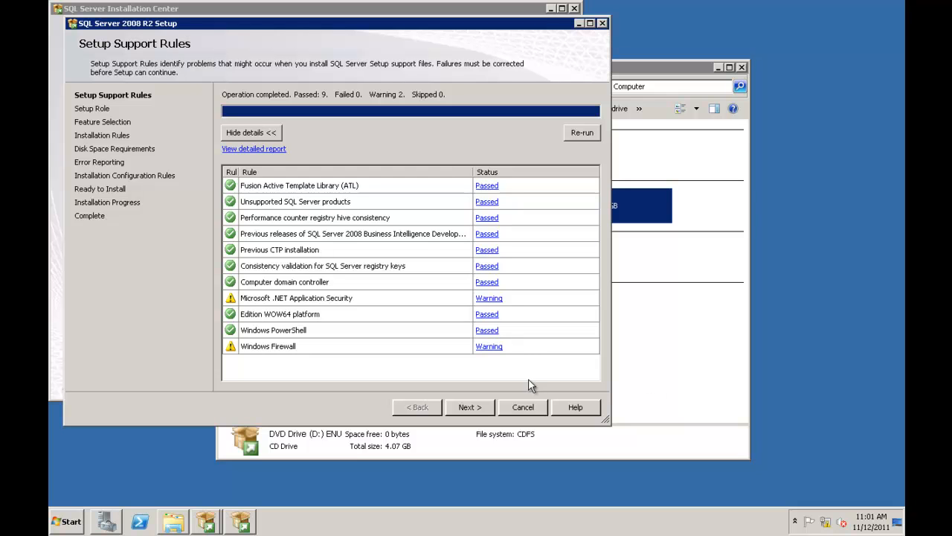
- Read the rule check details for Microsoft .NET Application Security and close them
{"action": "left_click", "coordinate": [491, 299]}
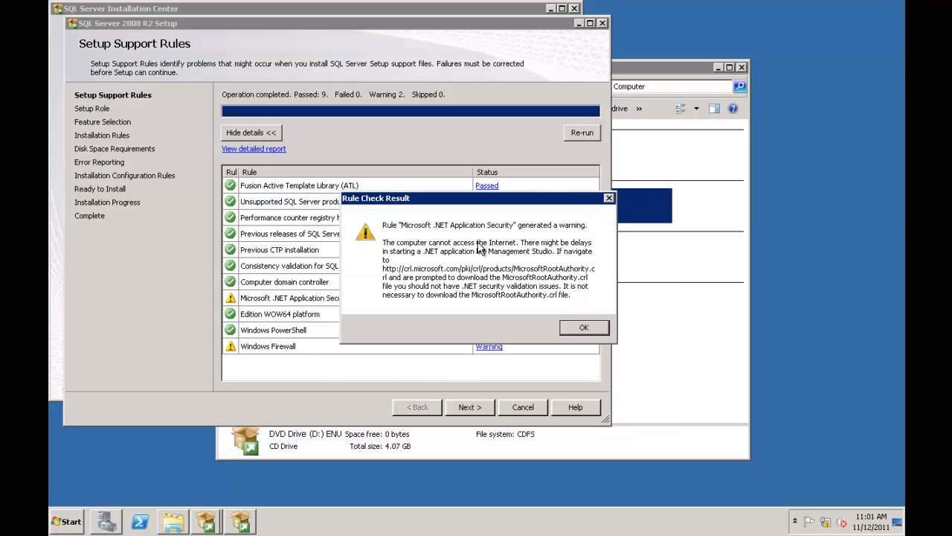
{"action": "left_click", "coordinate": [584, 329]}
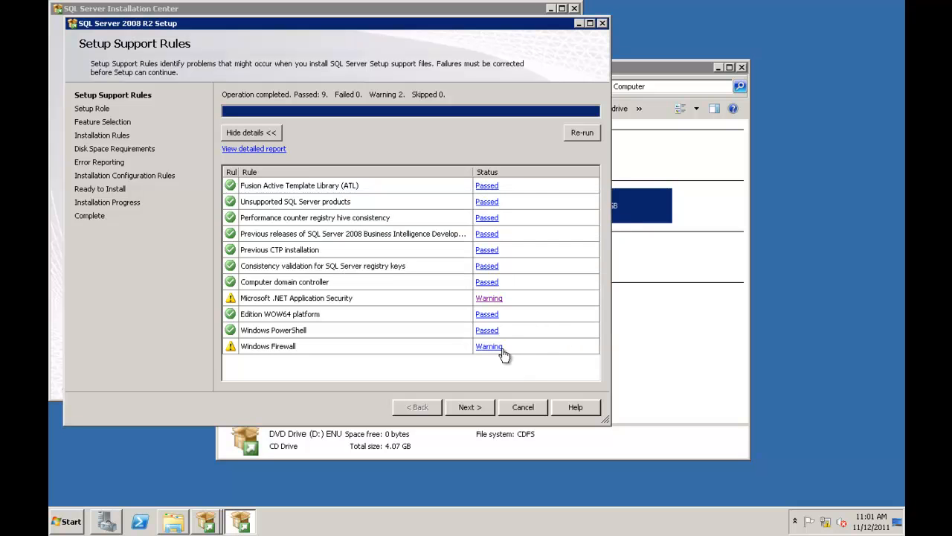
- Turn off Windows Firewall for the domain and the home or work (private) networks, leaving the public network setting on
{"action": "left_click", "coordinate": [67, 521]}
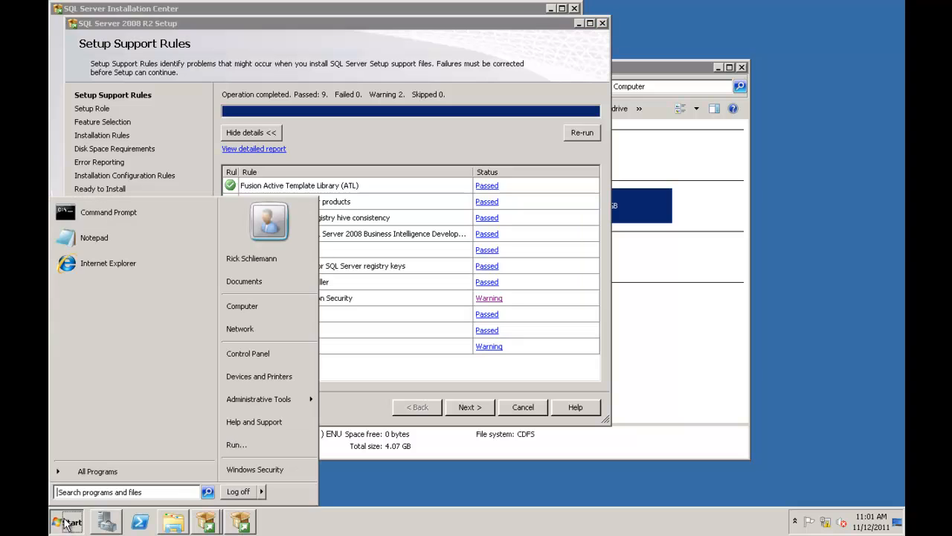
{"action": "left_click", "coordinate": [254, 351]}
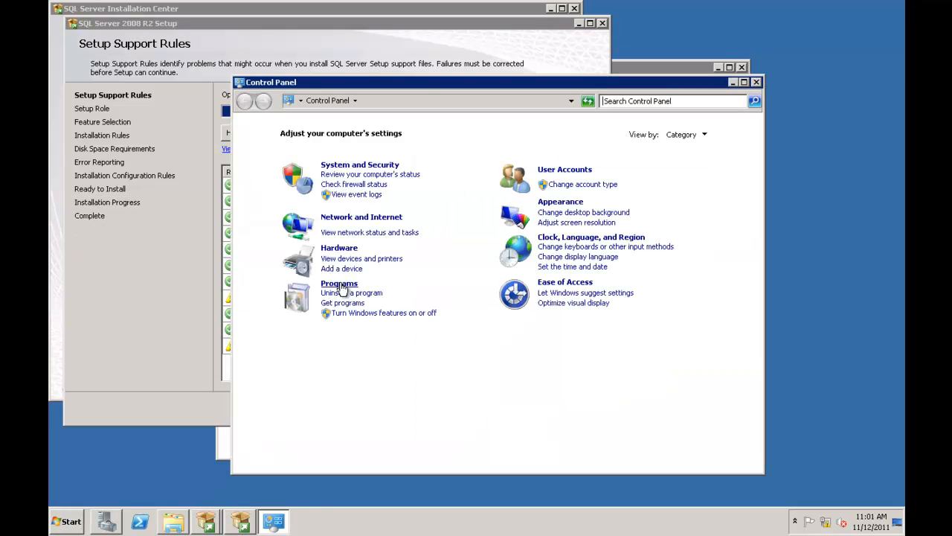
{"action": "left_click", "coordinate": [372, 166]}
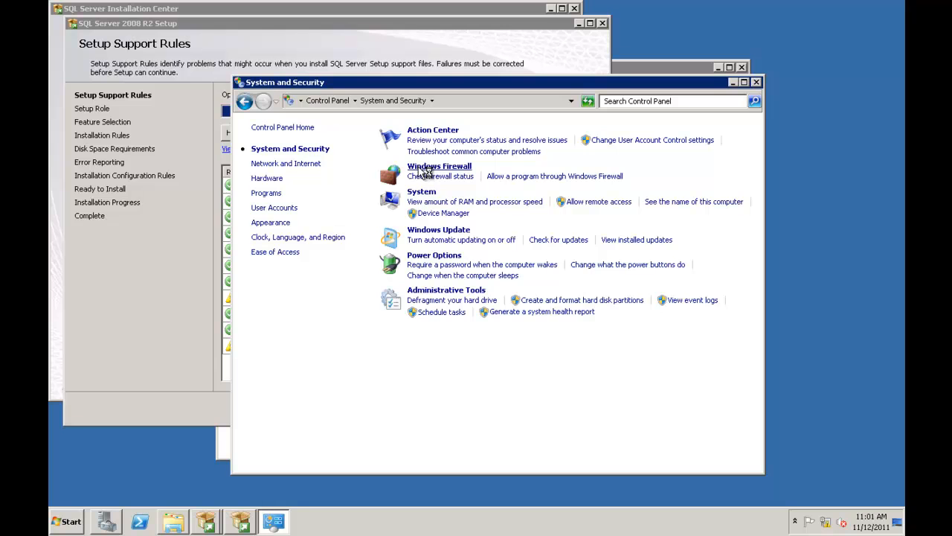
{"action": "left_click", "coordinate": [419, 170]}
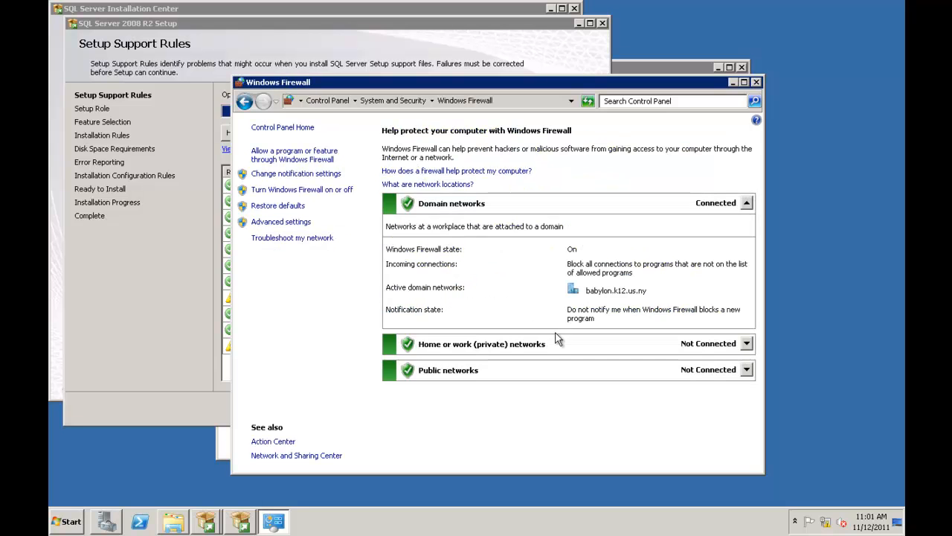
{"action": "left_click", "coordinate": [337, 191]}
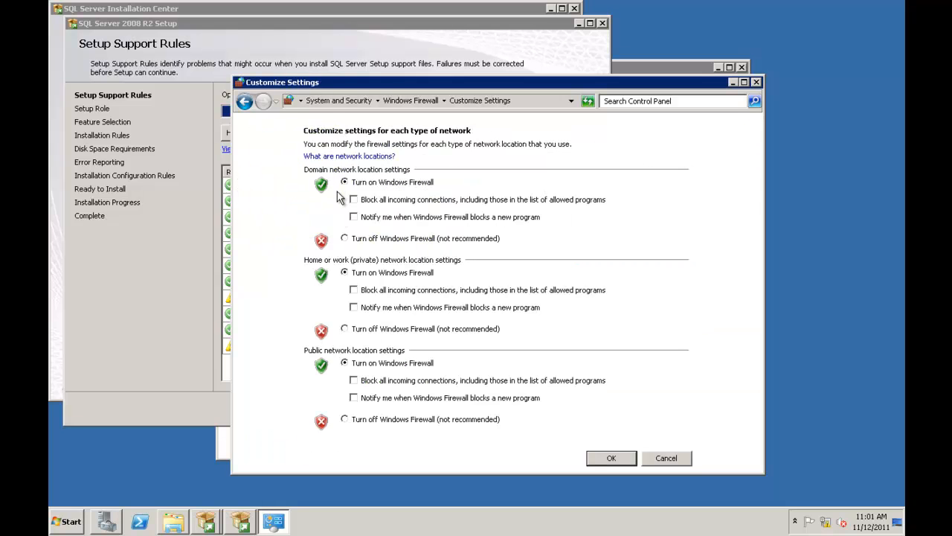
{"action": "left_click", "coordinate": [348, 239]}
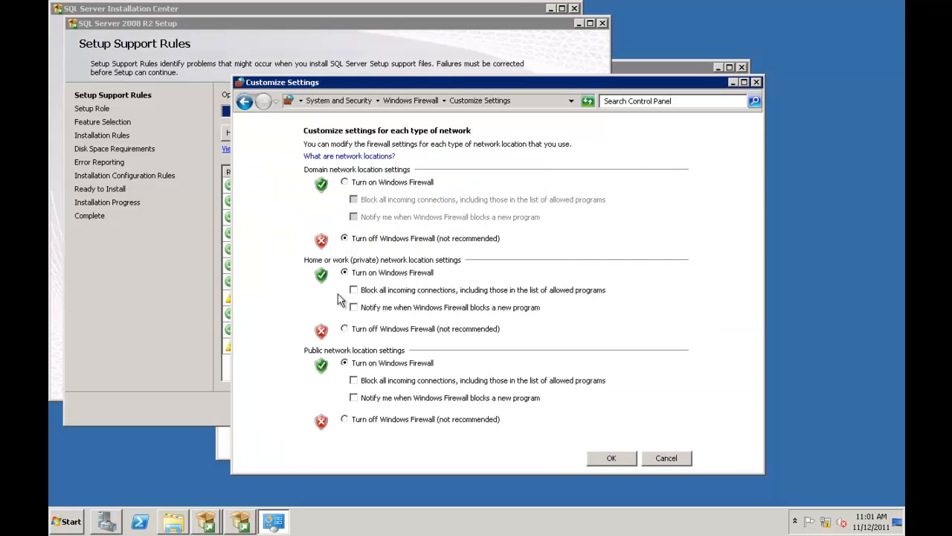
{"action": "left_click", "coordinate": [345, 329]}
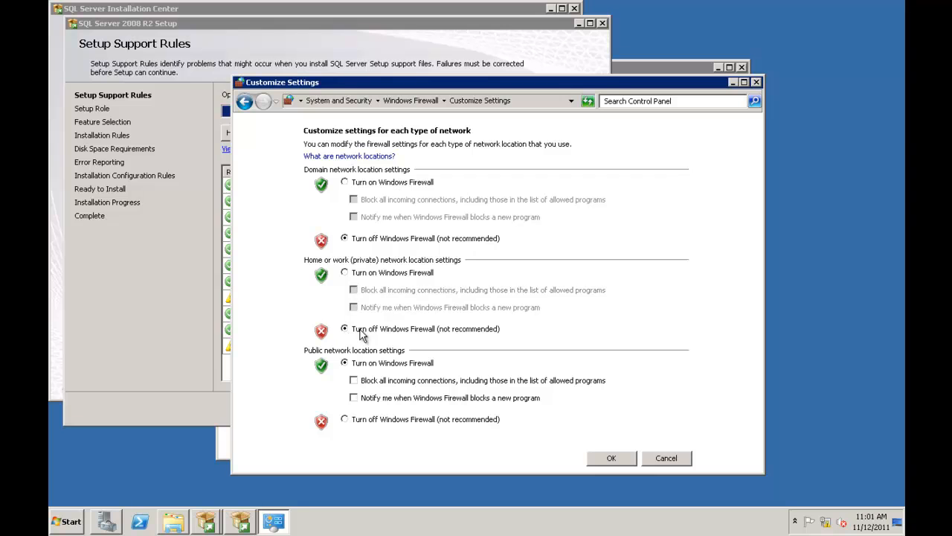
{"action": "left_click", "coordinate": [611, 459]}
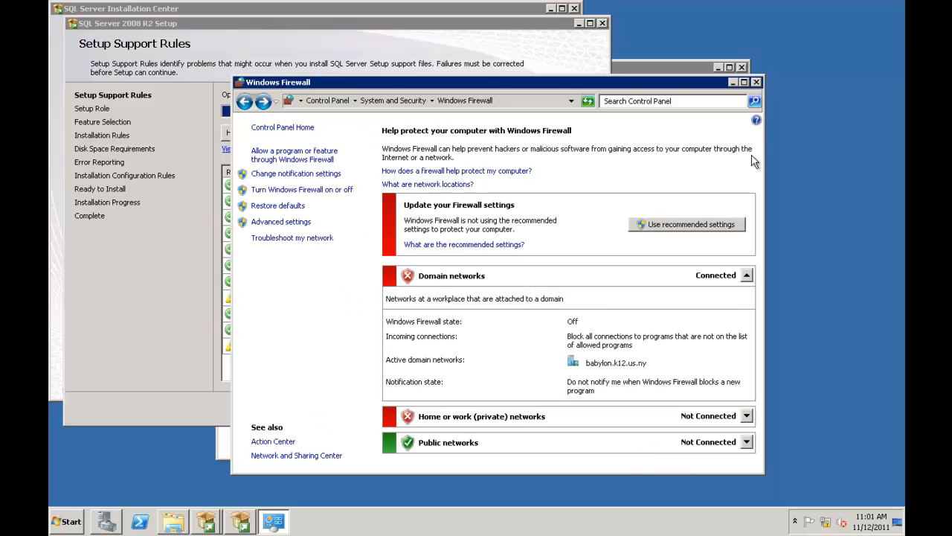
{"action": "left_click", "coordinate": [756, 83]}
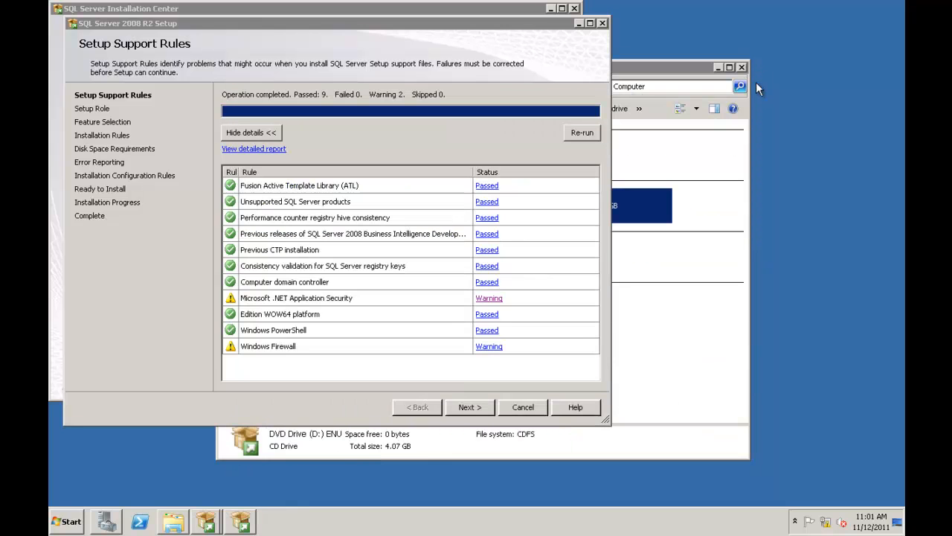
- Re-run the setup support rules check and continue with SQL Server Feature Installation as the setup role
{"action": "left_click", "coordinate": [572, 134]}
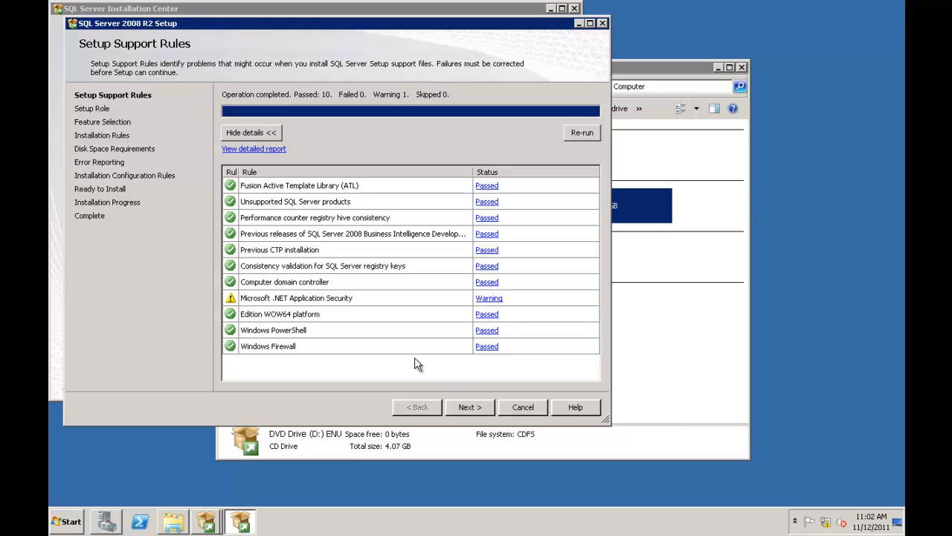
{"action": "left_click", "coordinate": [468, 410]}
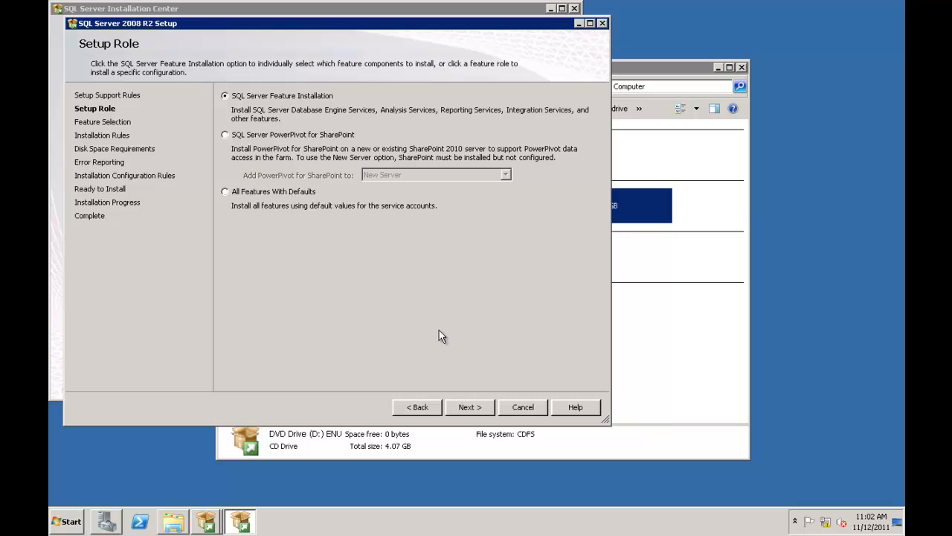
{"action": "left_click", "coordinate": [470, 409]}
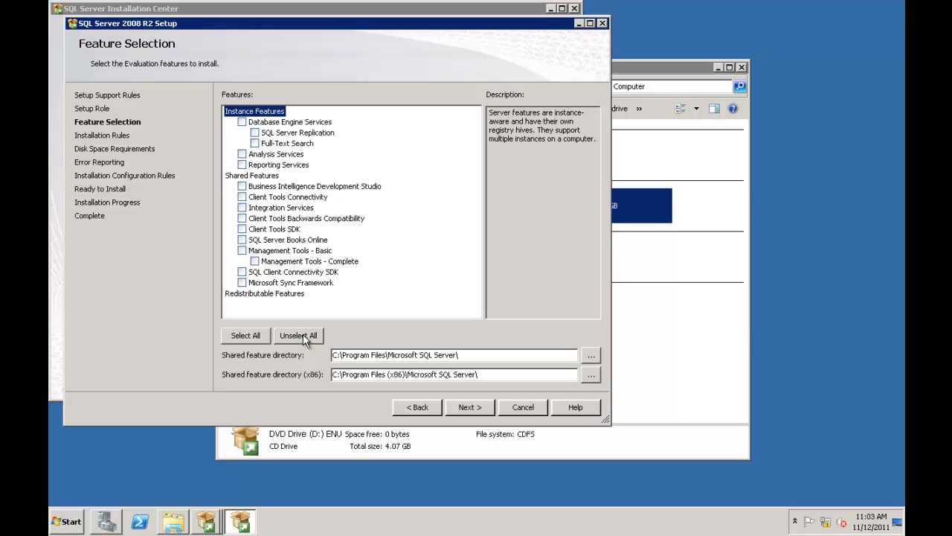
- Select all features for installation and accept the default instance MSSQLSERVER, continuing to the server configuration
{"action": "left_click", "coordinate": [257, 336]}
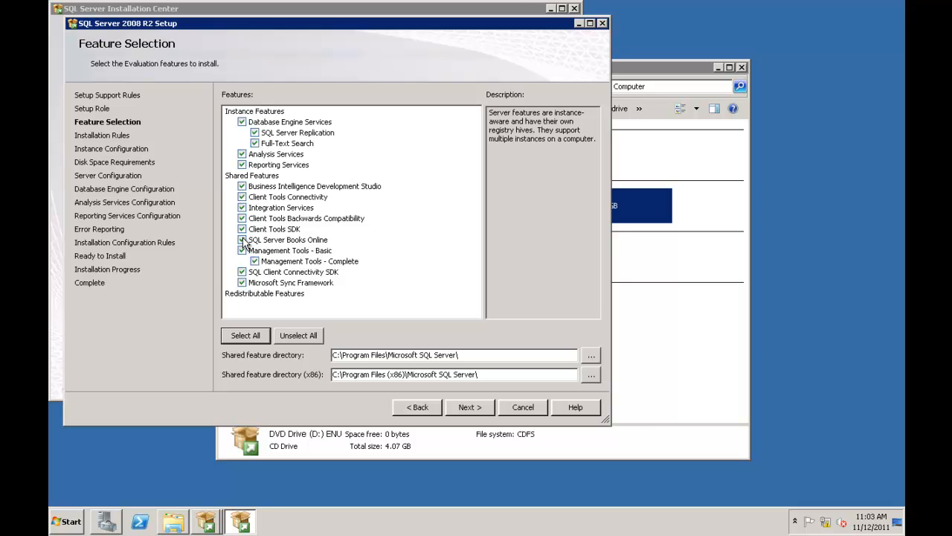
{"action": "left_click", "coordinate": [466, 408]}
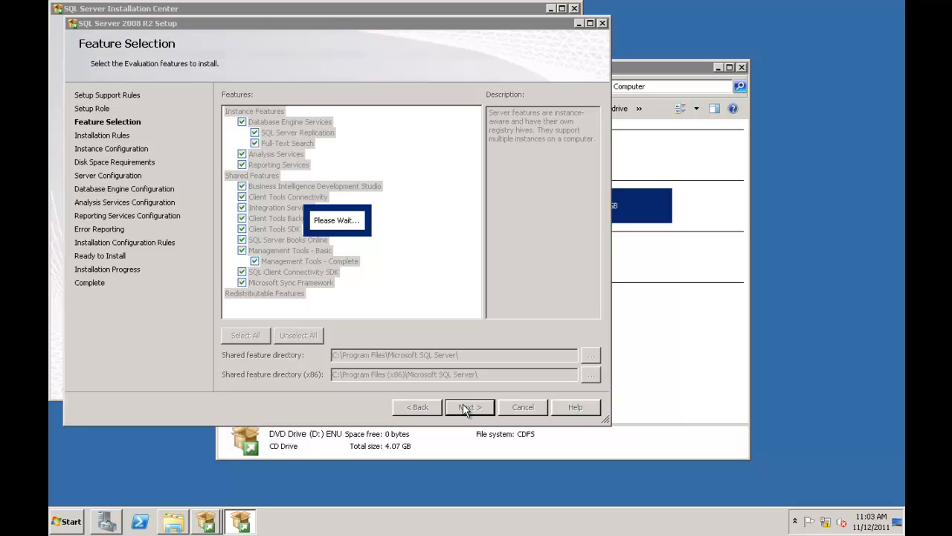
{"action": "left_click", "coordinate": [467, 408]}
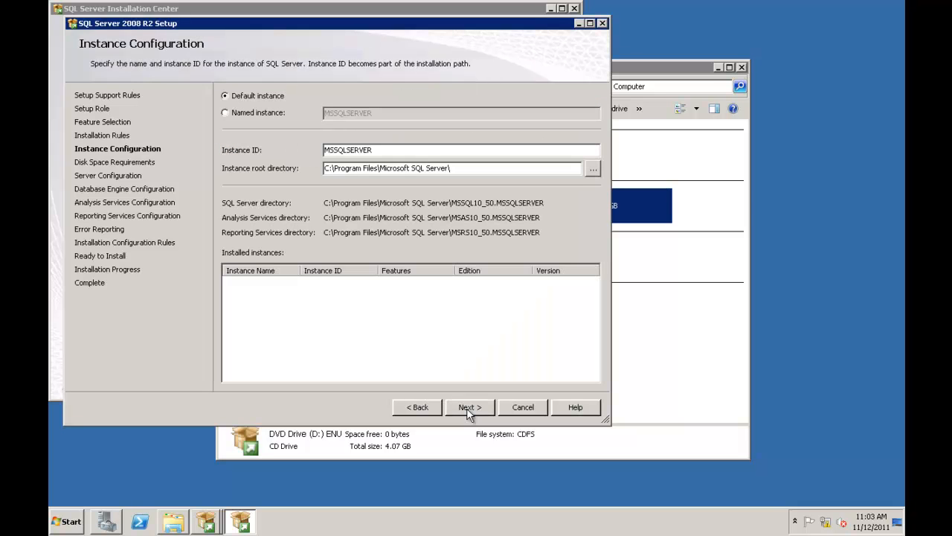
{"action": "left_click", "coordinate": [467, 408]}
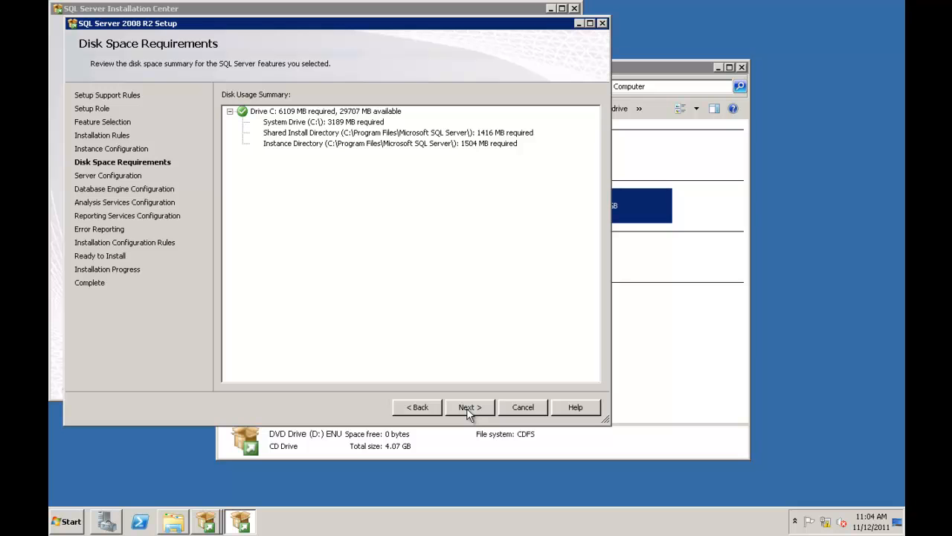
{"action": "left_click", "coordinate": [469, 407]}
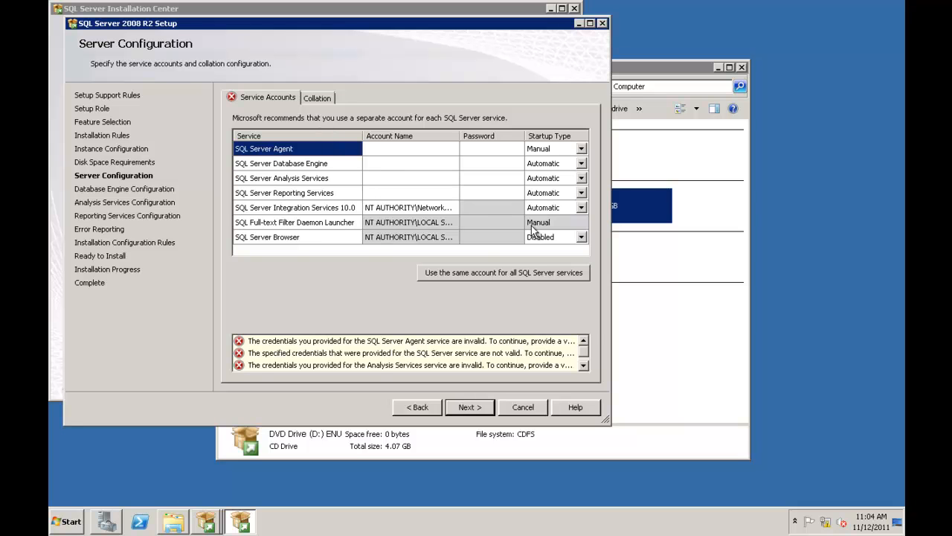
- Use the qnatech domain account with its password for all SQL Server services and continue to the database engine configuration
{"action": "left_click", "coordinate": [482, 274]}
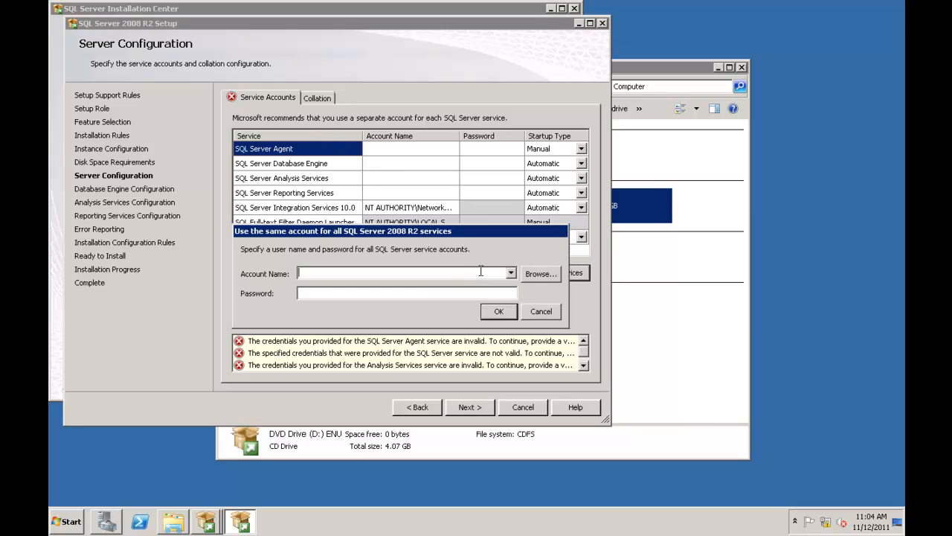
{"action": "left_click", "coordinate": [532, 273]}
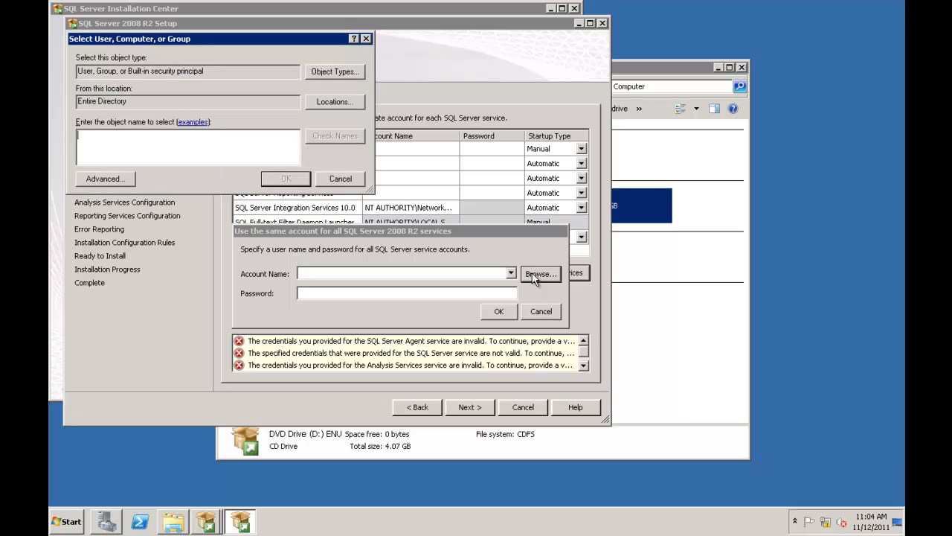
{"action": "type", "text": "qnatech"}
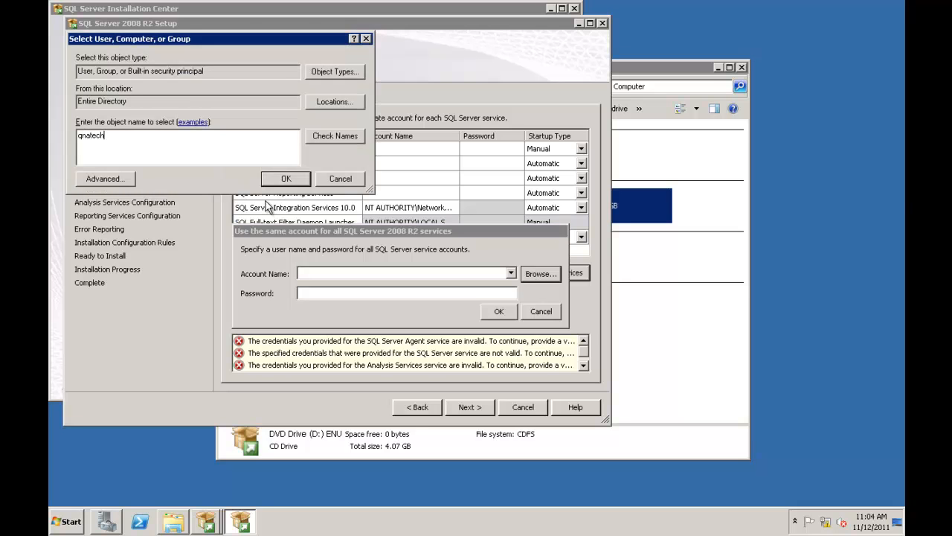
{"action": "left_click", "coordinate": [287, 179]}
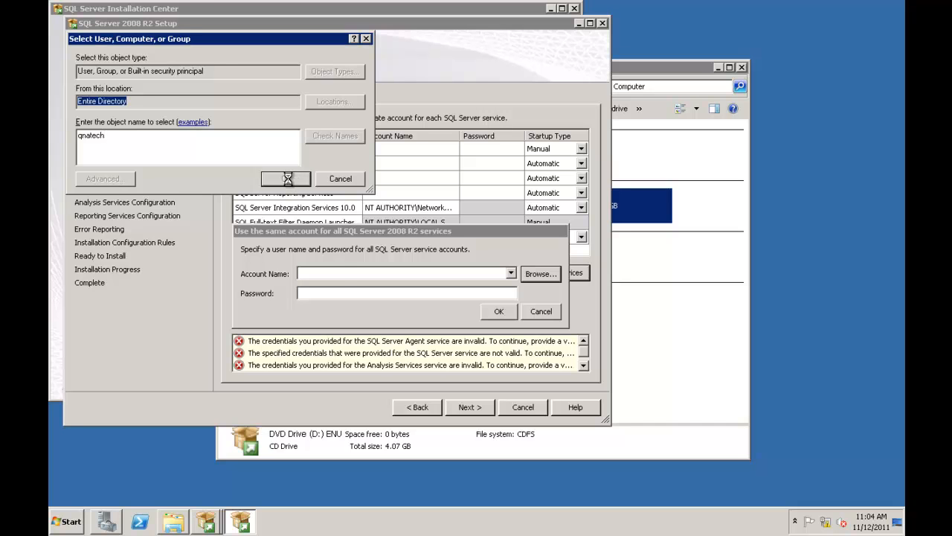
{"action": "left_click", "coordinate": [341, 293]}
{"action": "type", "text": "**"}
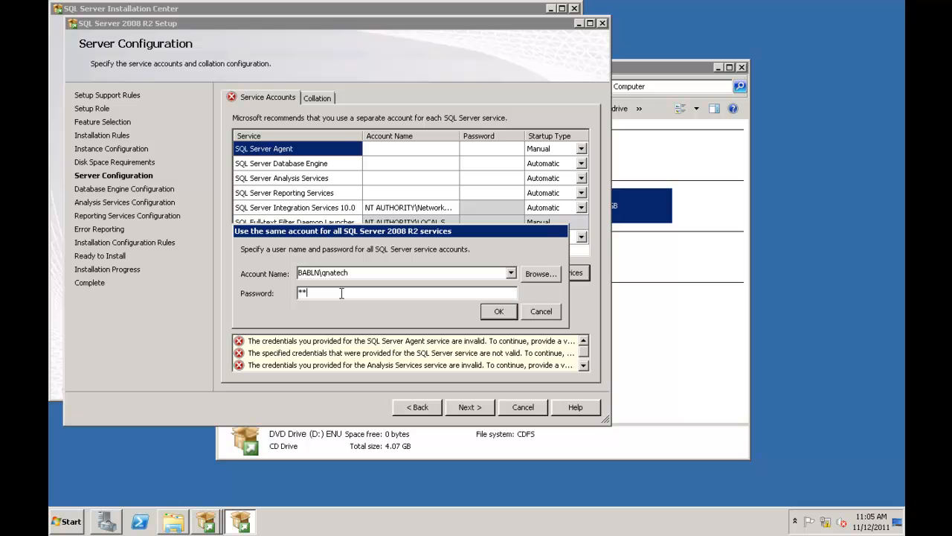
{"action": "type", "text": "*****"}
{"action": "left_click", "coordinate": [498, 311]}
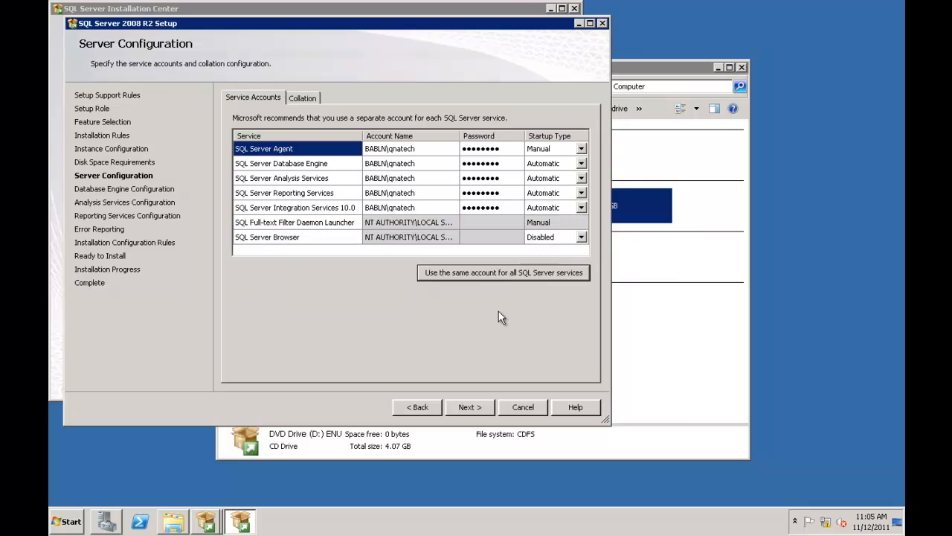
{"action": "left_click", "coordinate": [476, 407]}
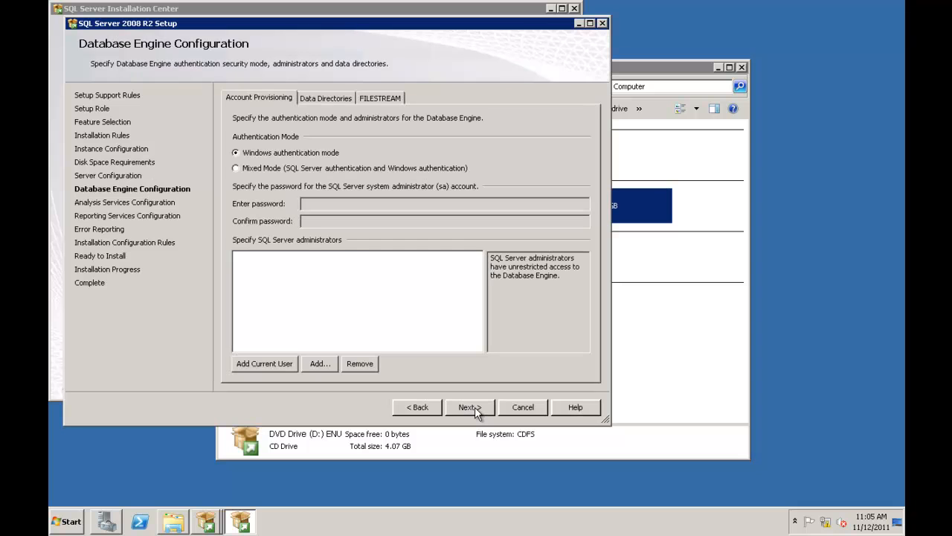
- Add the current user and qnatech as SQL Server administrators, keeping Windows authentication mode, and continue
{"action": "left_click", "coordinate": [281, 366]}
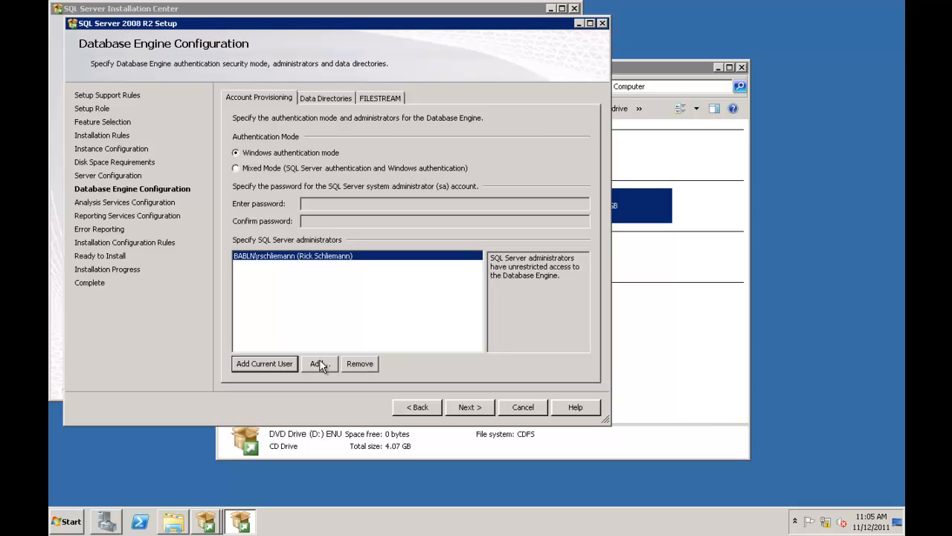
{"action": "left_click", "coordinate": [319, 362]}
{"action": "type", "text": "qnatech"}
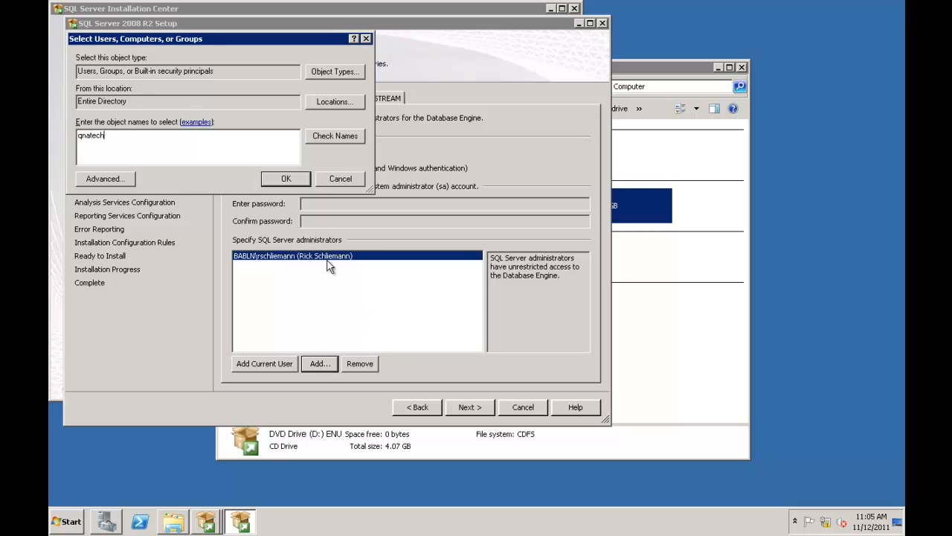
{"action": "left_click", "coordinate": [298, 180]}
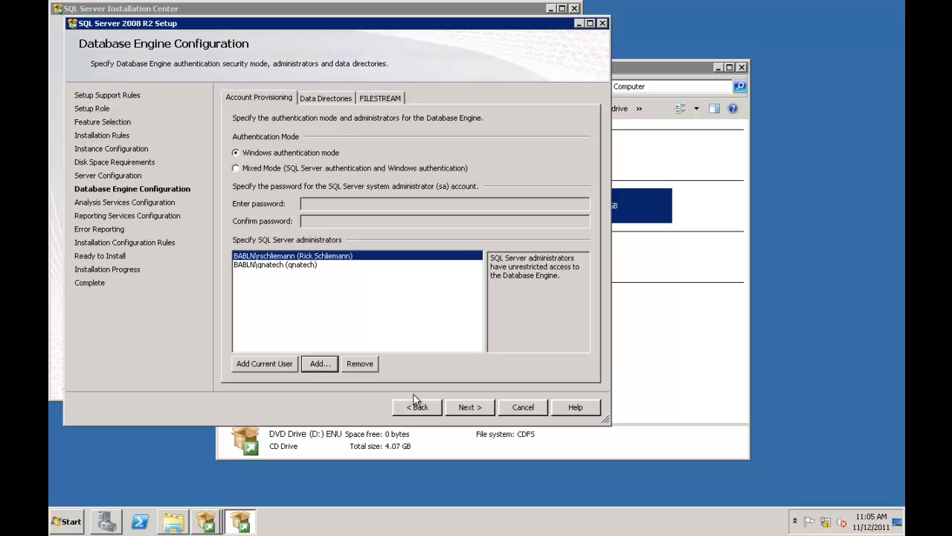
{"action": "left_click", "coordinate": [474, 410]}
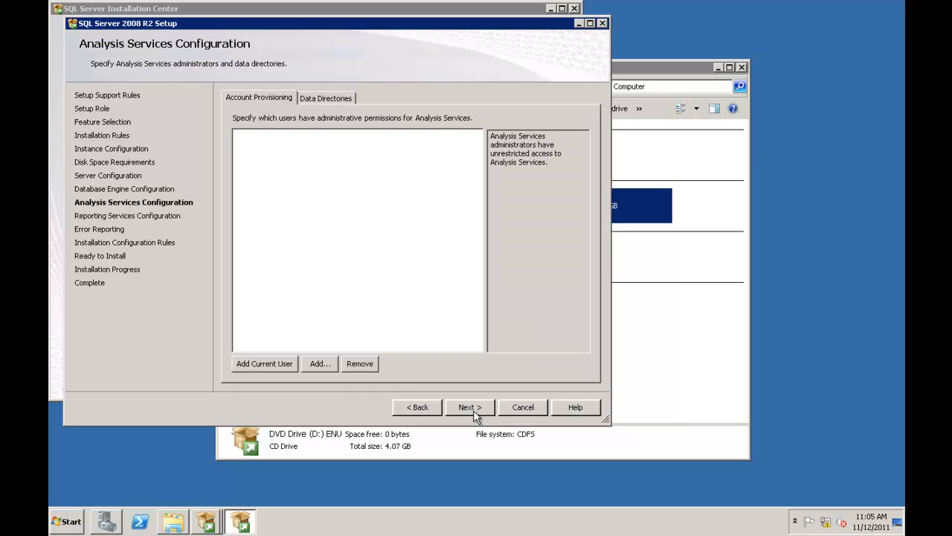
- Give the current user and qnatech administrative permissions for Analysis Services and continue to the Reporting Services configuration
{"action": "left_click", "coordinate": [286, 364]}
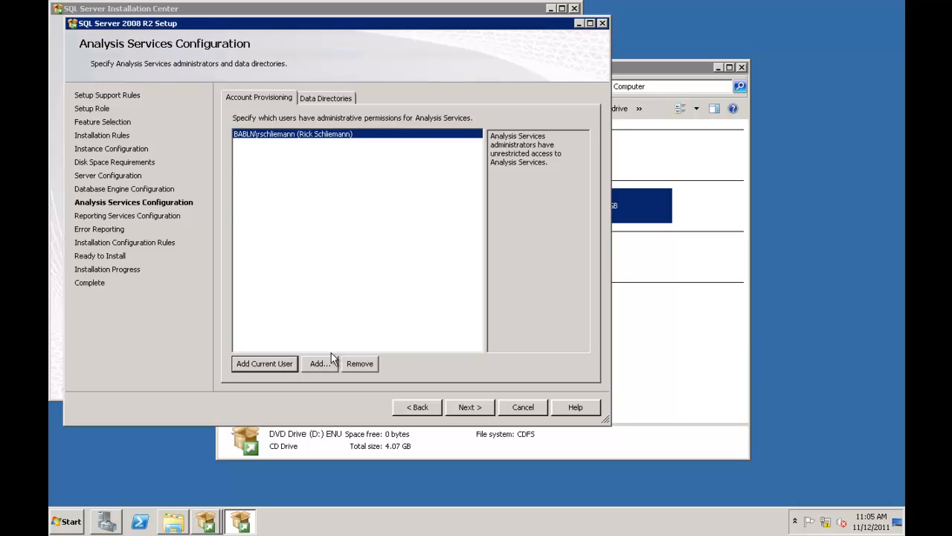
{"action": "left_click", "coordinate": [319, 363]}
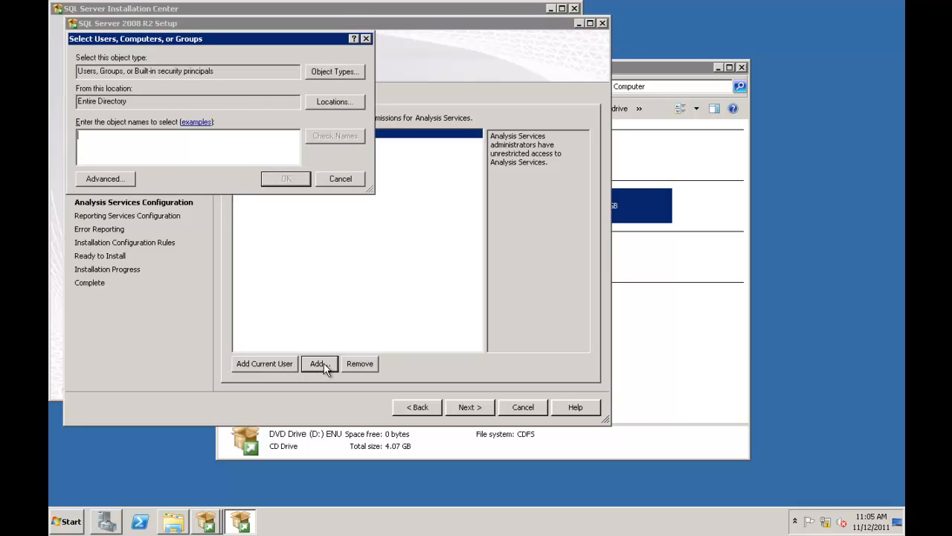
{"action": "type", "text": "qnatech"}
{"action": "left_click", "coordinate": [287, 179]}
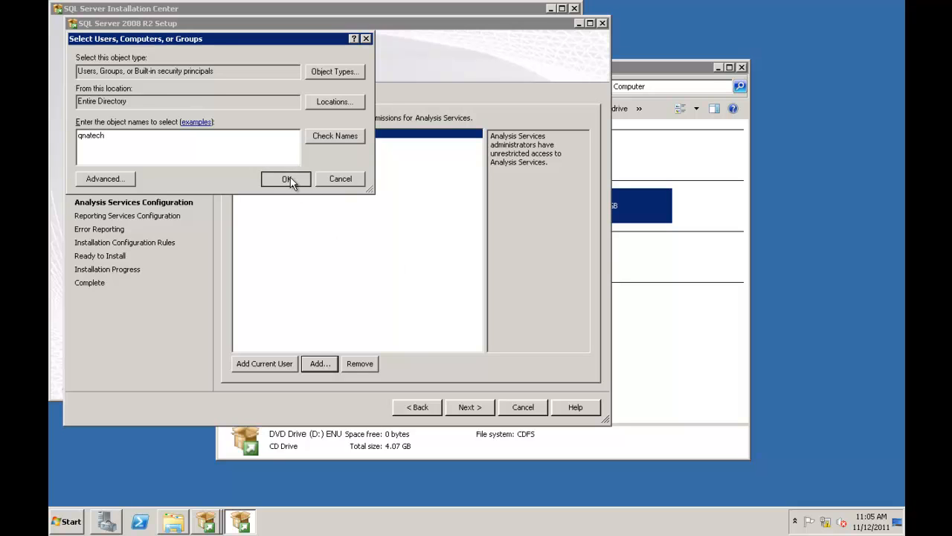
{"action": "left_click", "coordinate": [470, 407]}
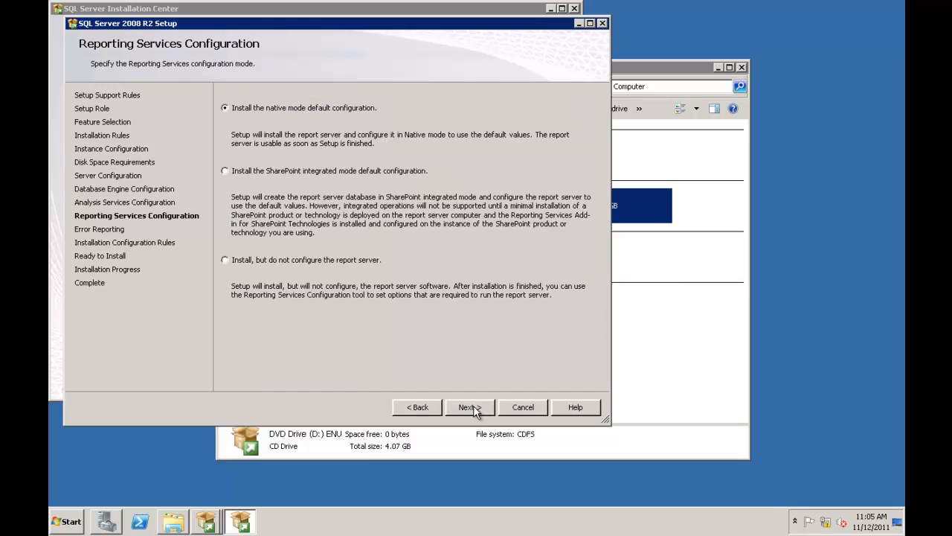
- Accept the native mode default configuration for Reporting Services, leave error reporting off, and proceed to the Ready to Install summary
{"action": "left_click", "coordinate": [473, 408]}
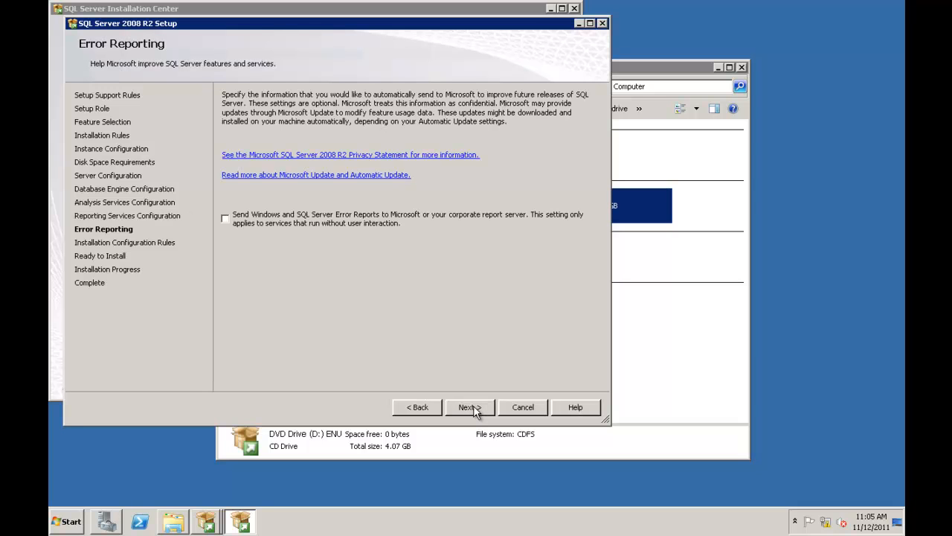
{"action": "left_click", "coordinate": [474, 409]}
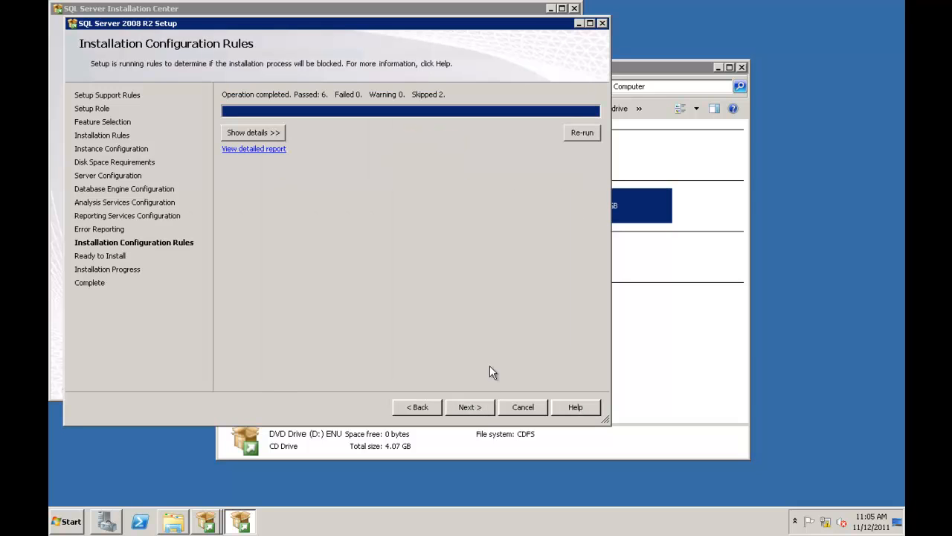
{"action": "left_click", "coordinate": [473, 408]}
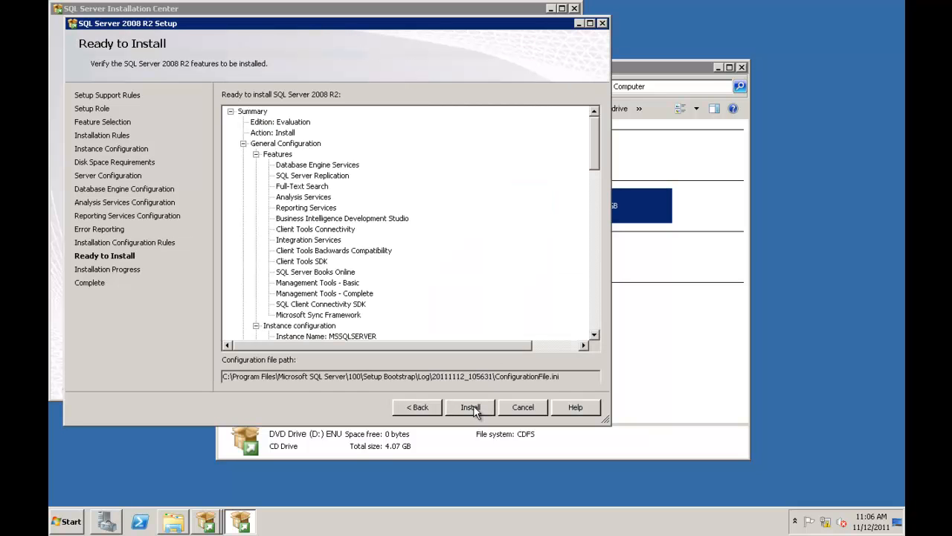
- Run the SQL Server 2008 R2 installation, then close the finished setup and Installation Center and minimize the Computer window
{"action": "left_click", "coordinate": [472, 408]}
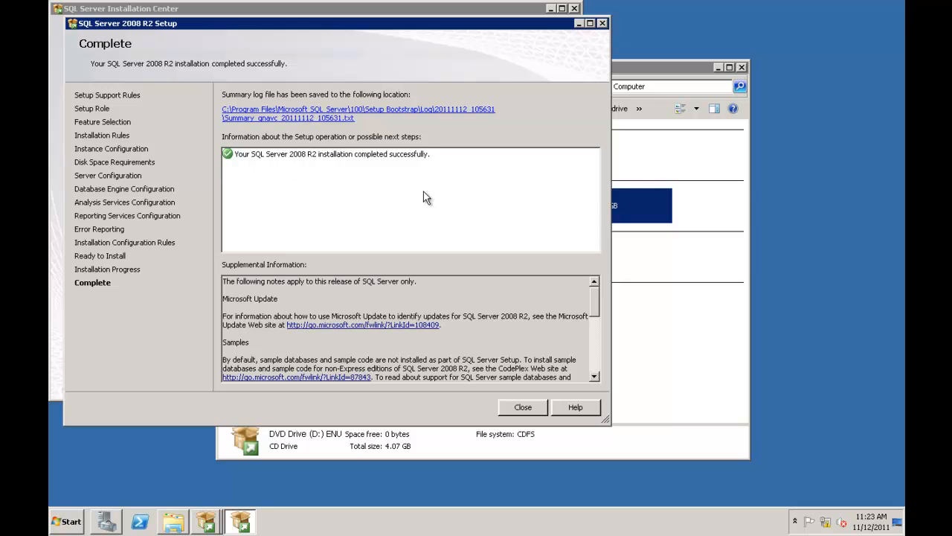
{"action": "left_click", "coordinate": [523, 407]}
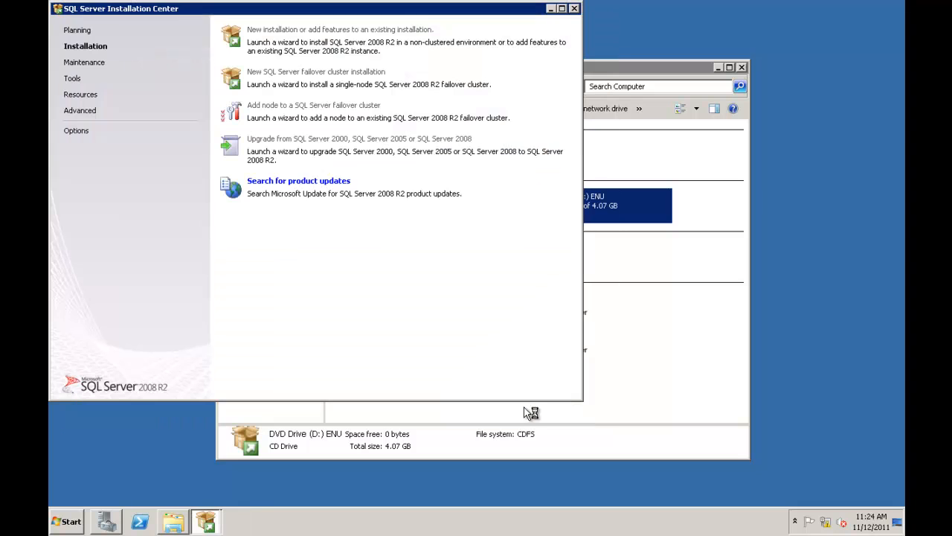
{"action": "left_click", "coordinate": [574, 9]}
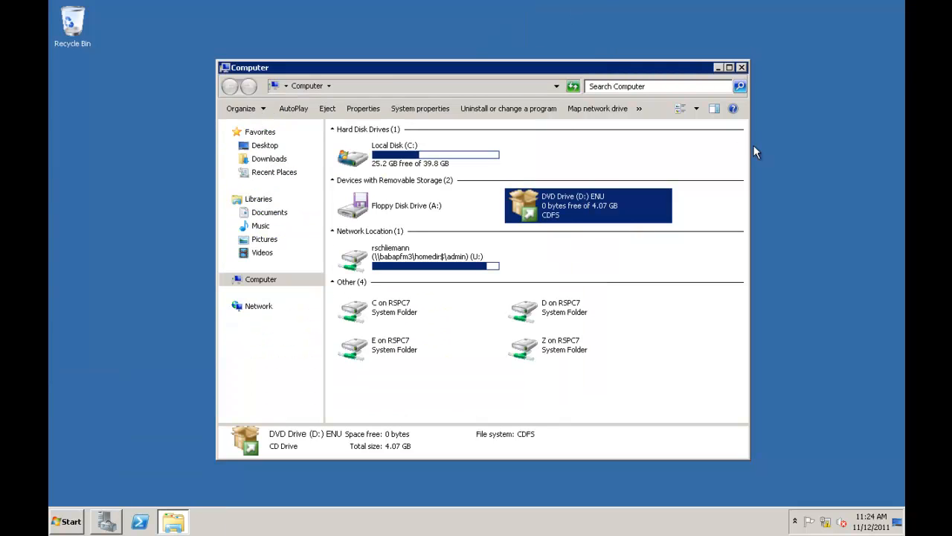
{"action": "left_click", "coordinate": [716, 68]}
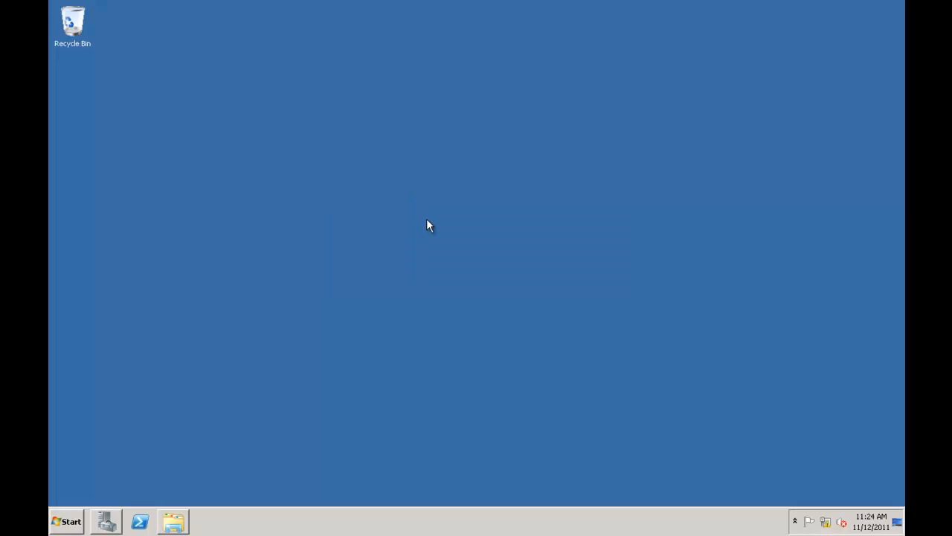
- Launch SQL Server Management Studio from the Microsoft SQL Server 2008 R2 programs
{"action": "left_click", "coordinate": [65, 522]}
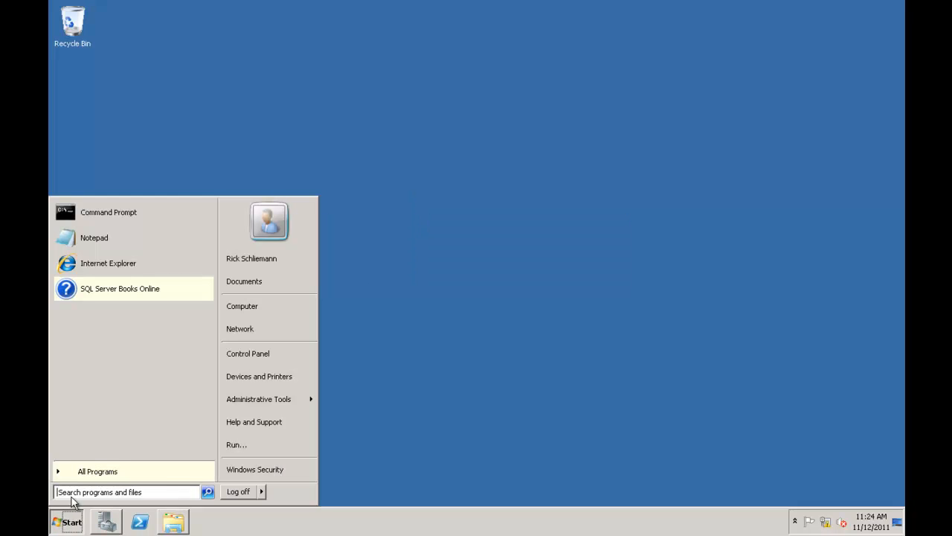
{"action": "left_click", "coordinate": [97, 471]}
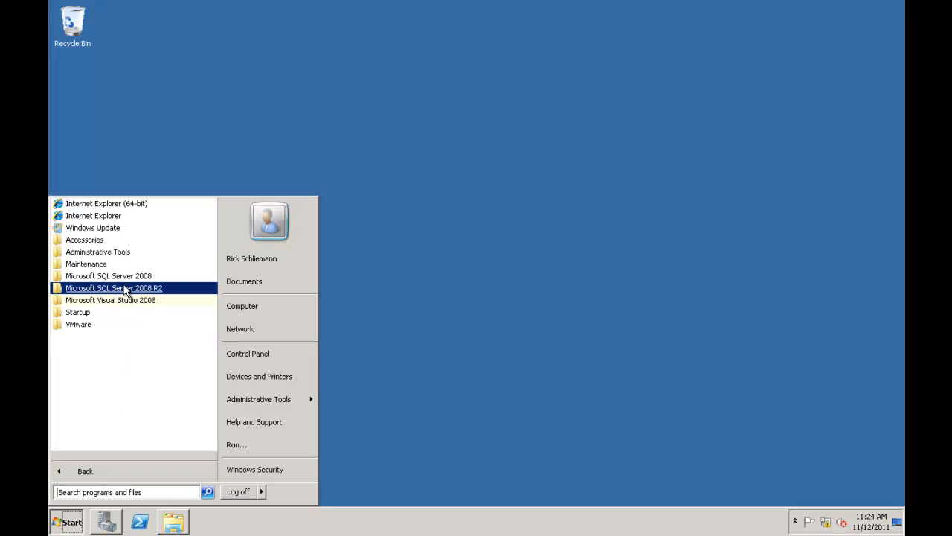
{"action": "mouse_move", "coordinate": [125, 291]}
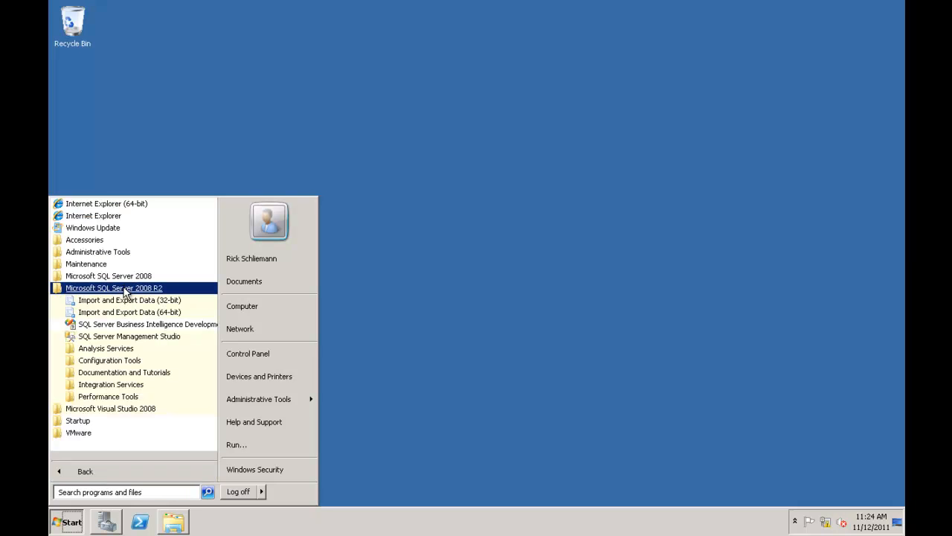
{"action": "left_click", "coordinate": [139, 341]}
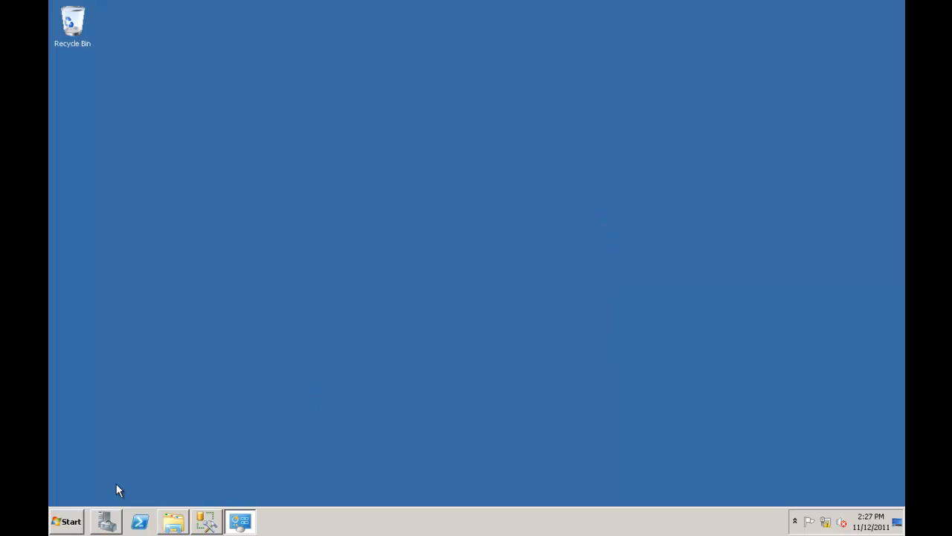
{"action": "left_click", "coordinate": [70, 522]}
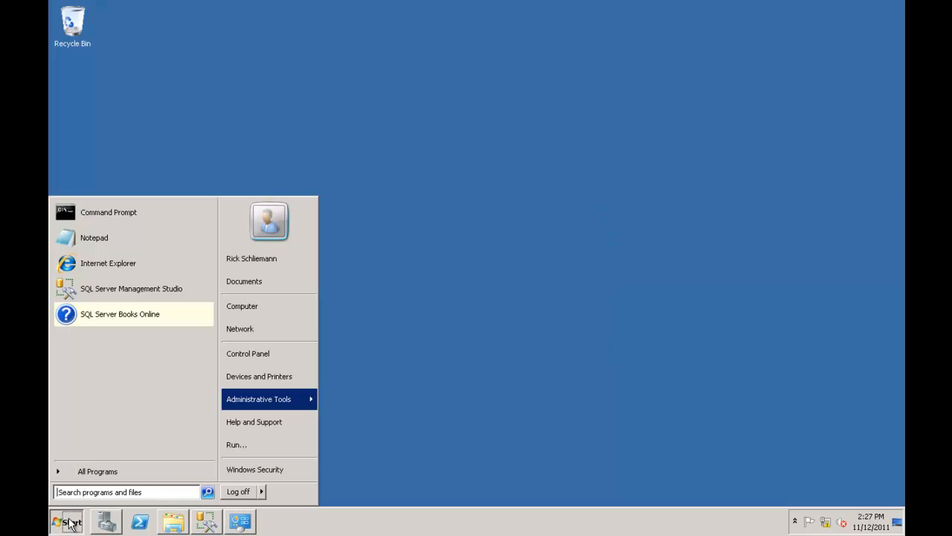
{"action": "left_click", "coordinate": [382, 322]}
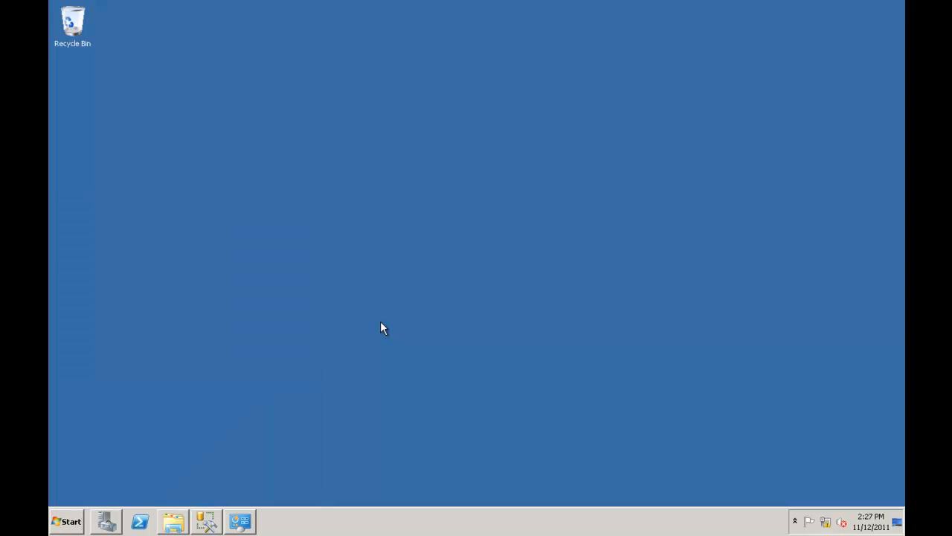
- Switch to SQL Server Management Studio and create a new database named Vcenter5 on the local server with default settings
{"action": "left_click", "coordinate": [207, 525]}
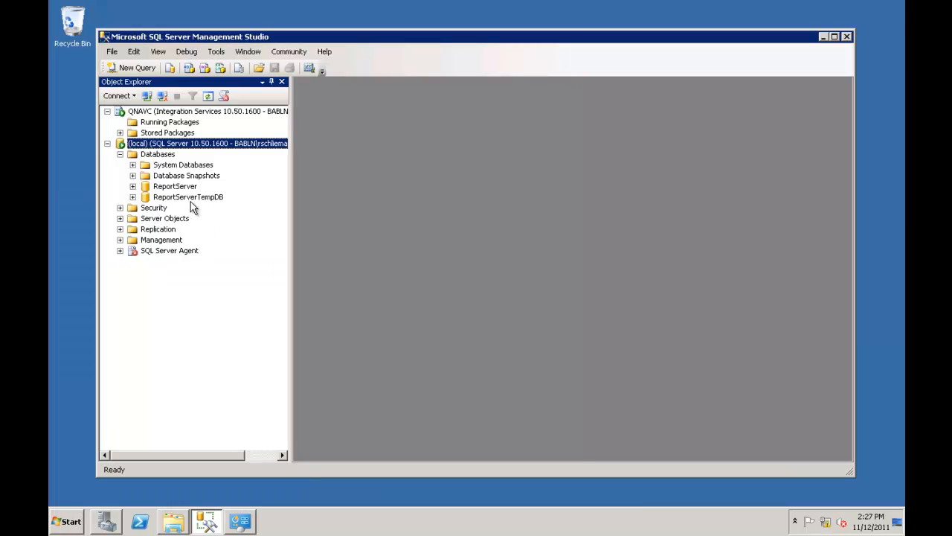
{"action": "right_click", "coordinate": [157, 158]}
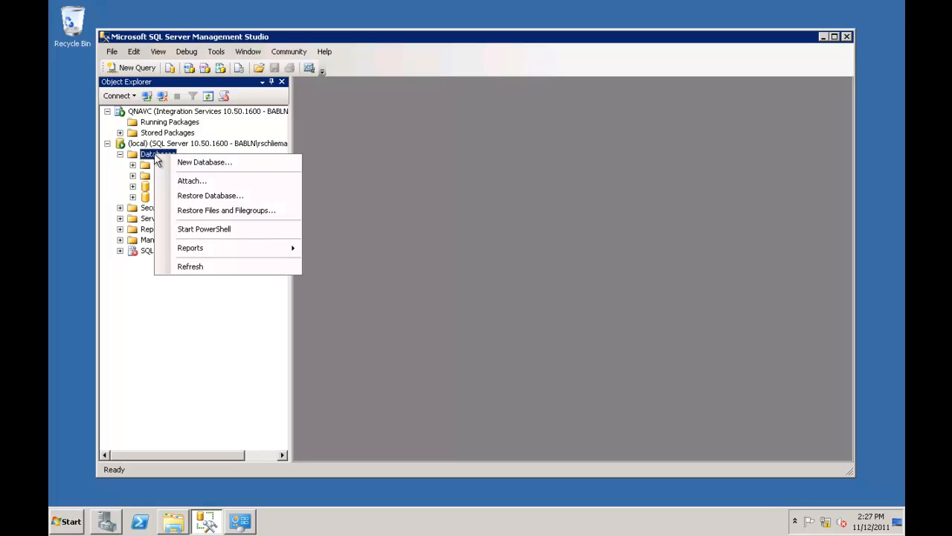
{"action": "left_click", "coordinate": [183, 164]}
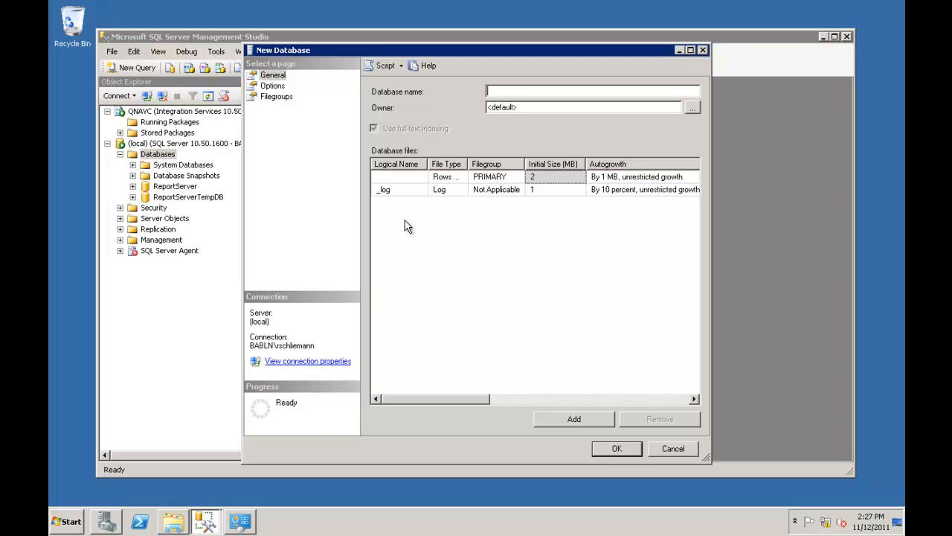
{"action": "type", "text": "Vcenter"}
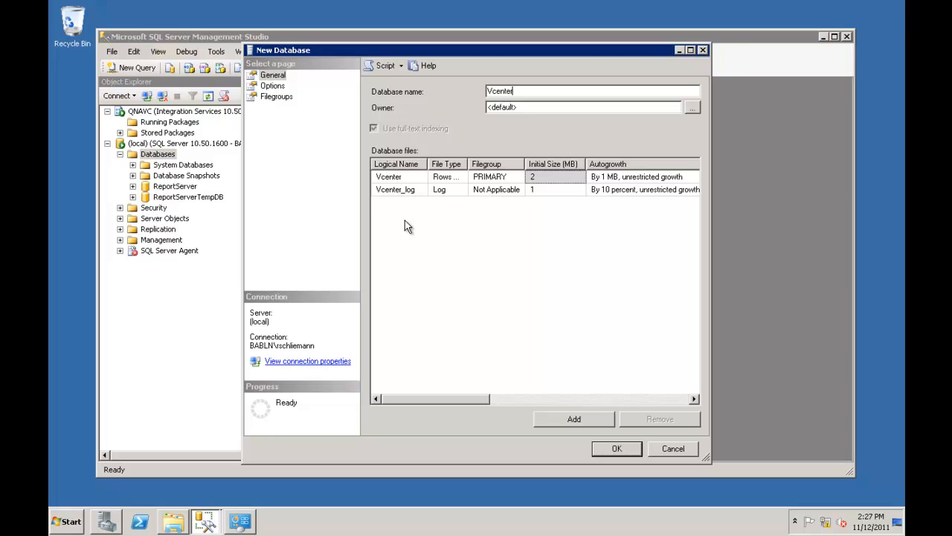
{"action": "type", "text": "5"}
{"action": "left_click", "coordinate": [607, 451]}
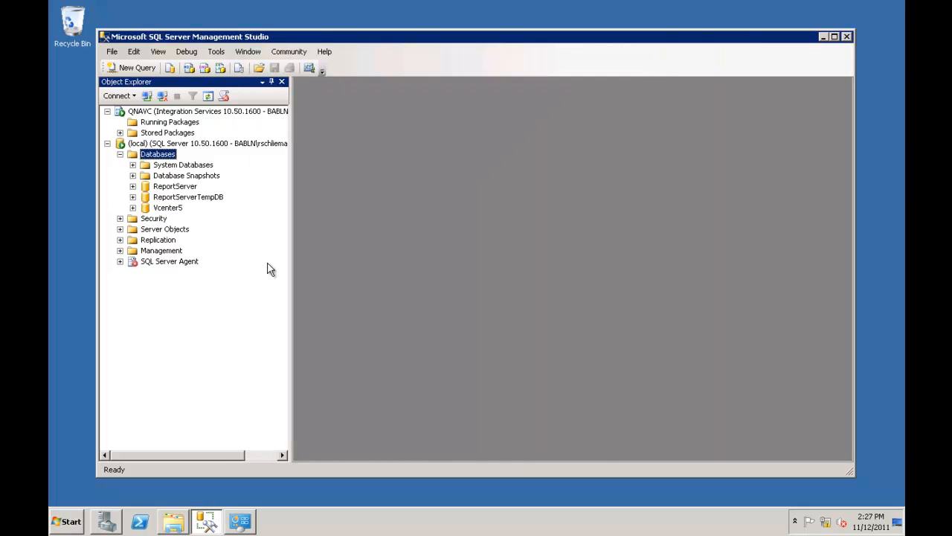
- Check the recovery model choices in the Vcenter5 database's options, keep Full, and confirm the properties
{"action": "right_click", "coordinate": [168, 208]}
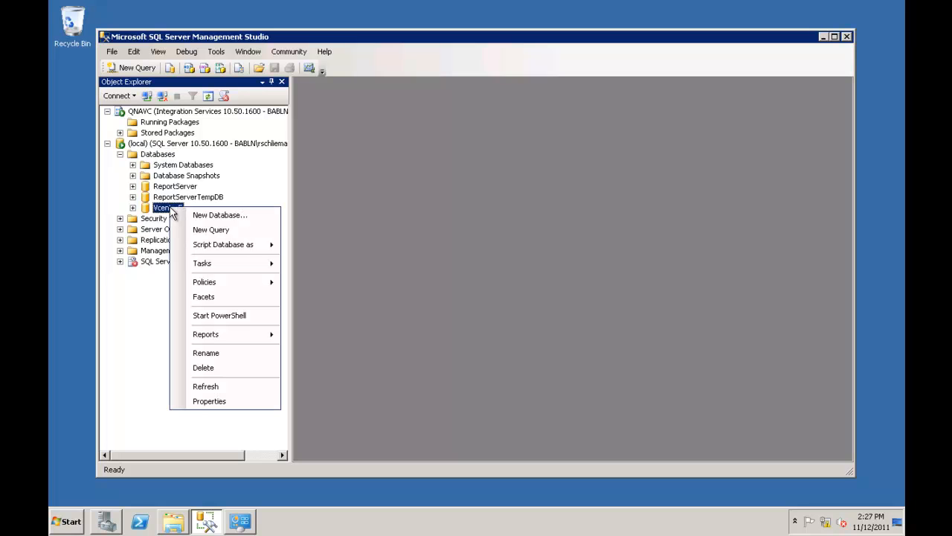
{"action": "left_click", "coordinate": [213, 399]}
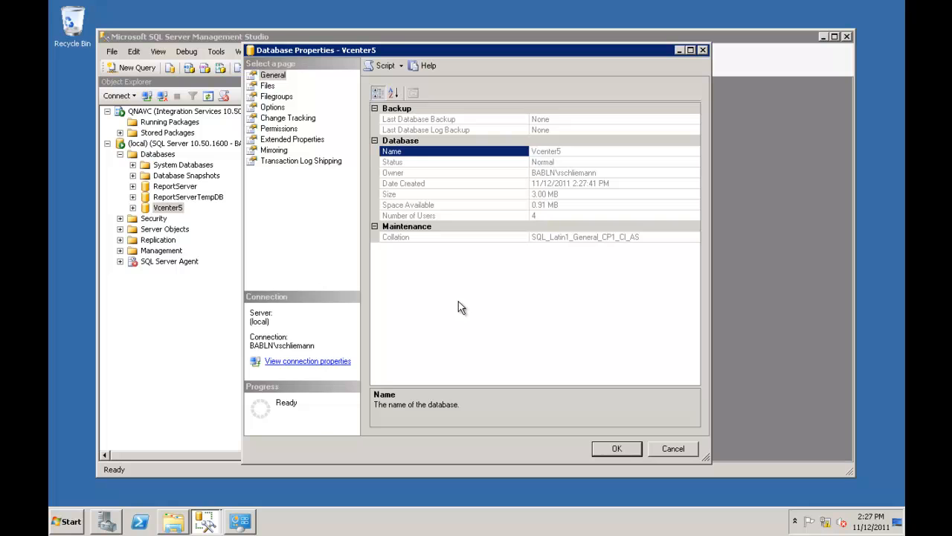
{"action": "left_click", "coordinate": [274, 108]}
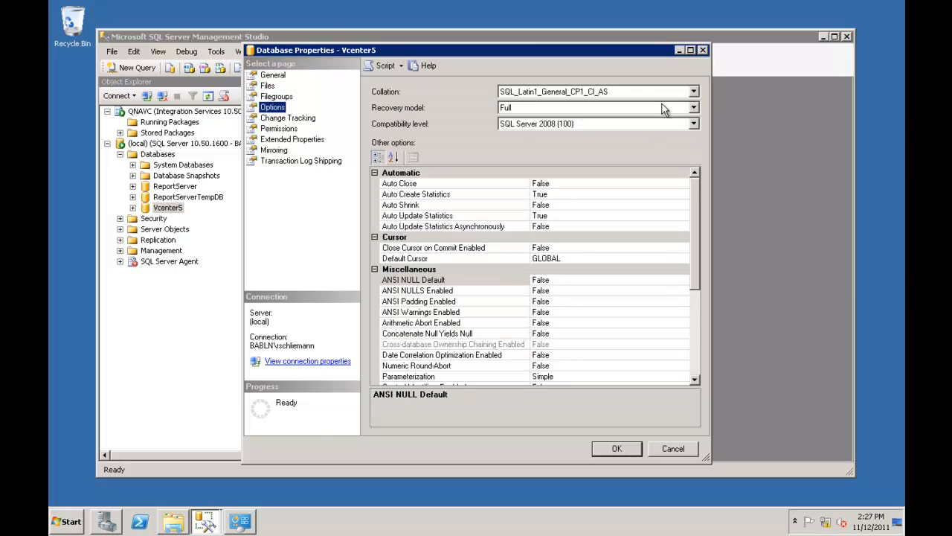
{"action": "left_click", "coordinate": [694, 108]}
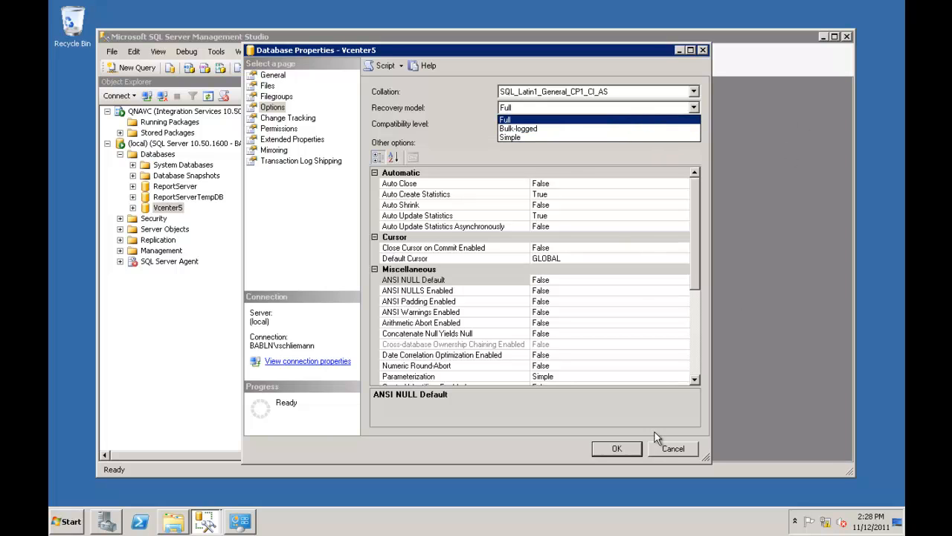
{"action": "left_click", "coordinate": [614, 451]}
{"action": "left_click", "coordinate": [616, 448]}
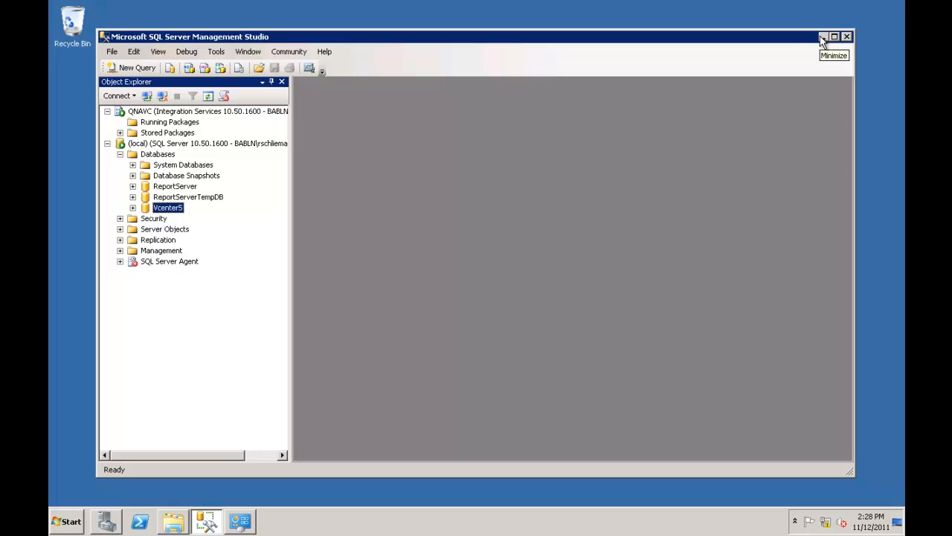
- Minimize SQL Server Management Studio and the remote desktop session to return to the local desktop
{"action": "left_click", "coordinate": [823, 37]}
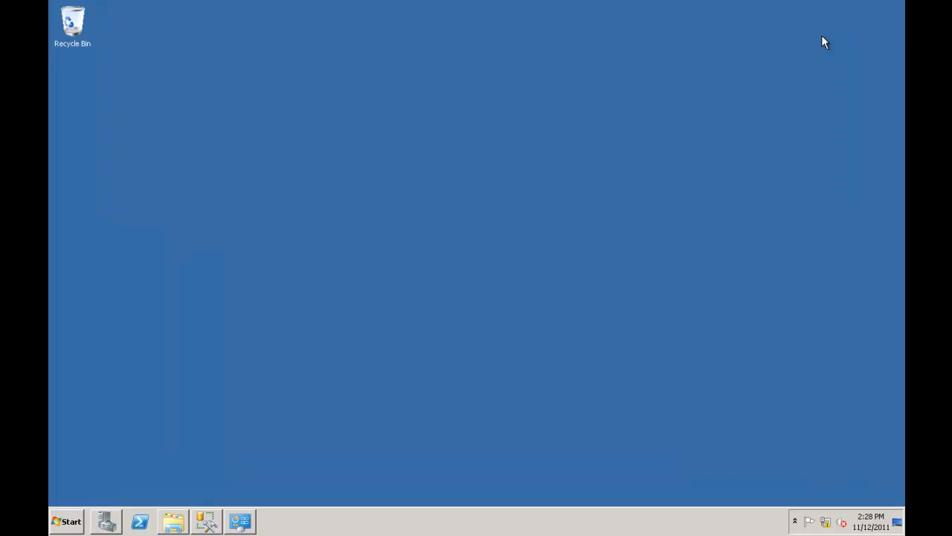
{"action": "mouse_move", "coordinate": [665, 6]}
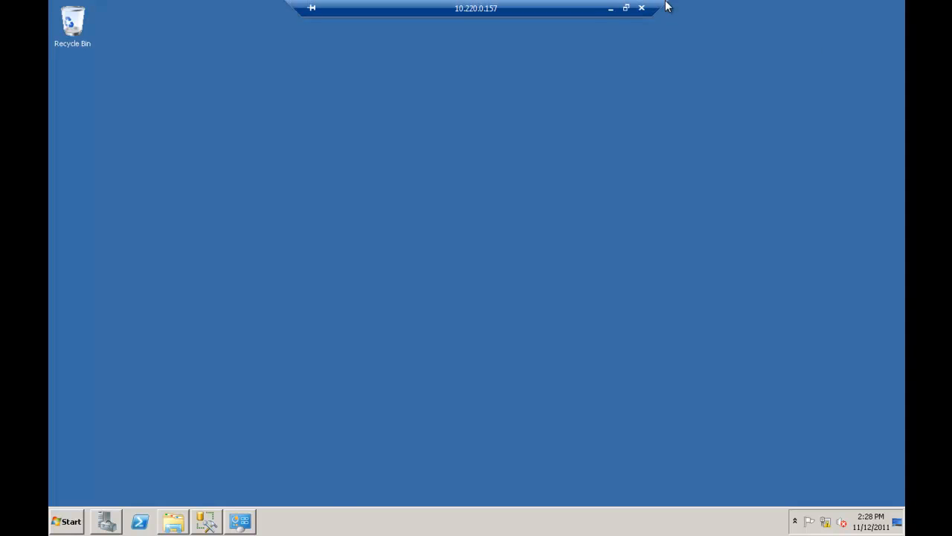
{"action": "left_click", "coordinate": [610, 7]}
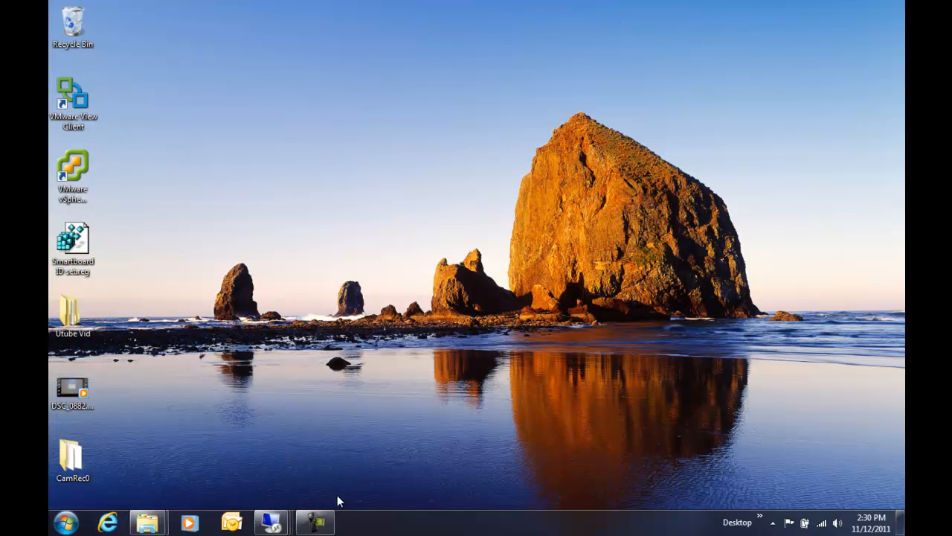
{"action": "left_click", "coordinate": [316, 523]}
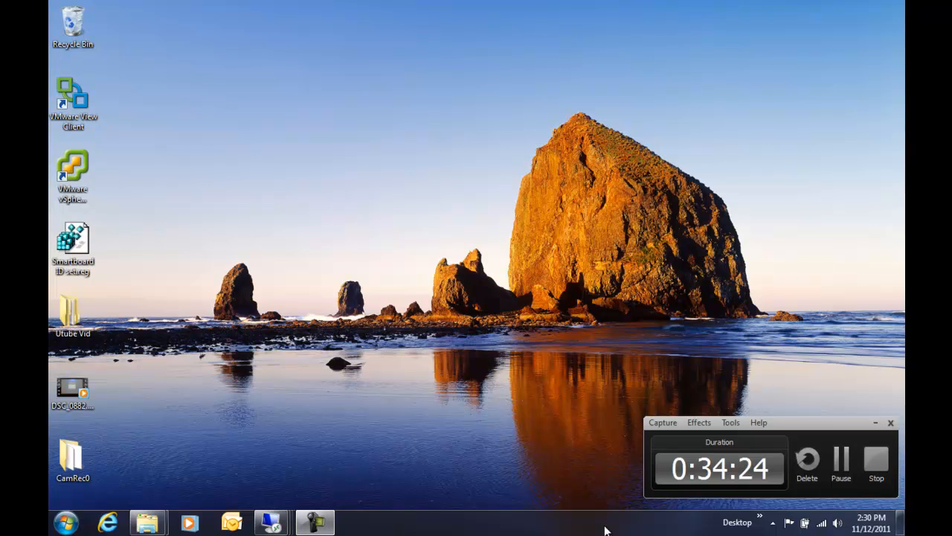